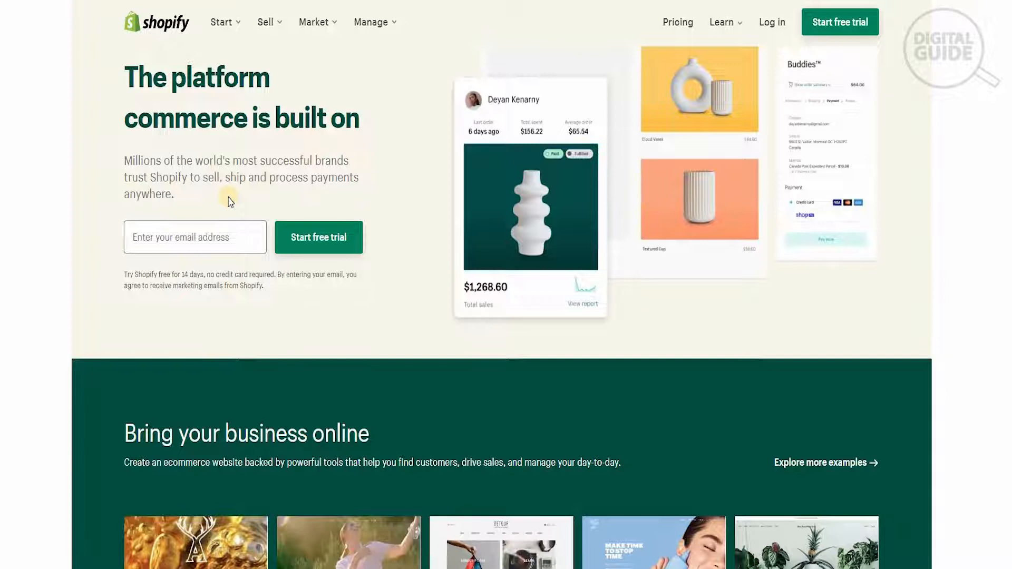
- Review the example stores and the business start options on the Shopify homepage
scroll(231, 202, down, 4)
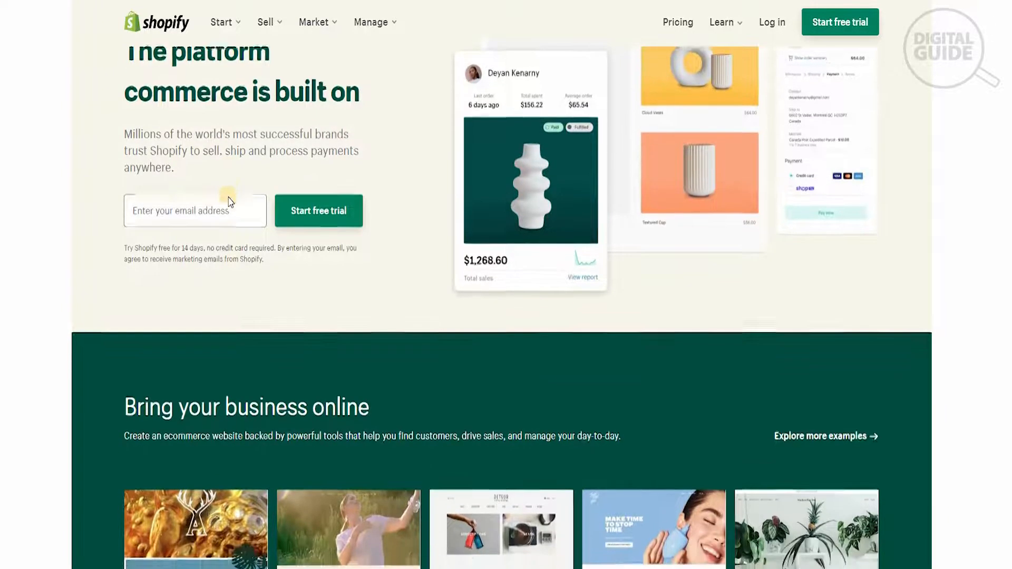
scroll(228, 197, up, 2)
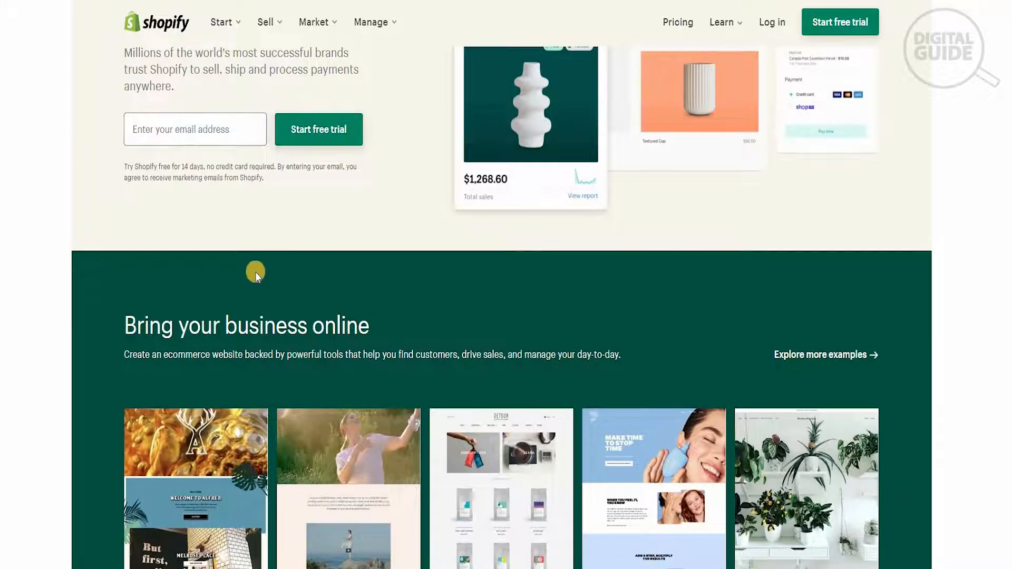
scroll(254, 248, down, 5)
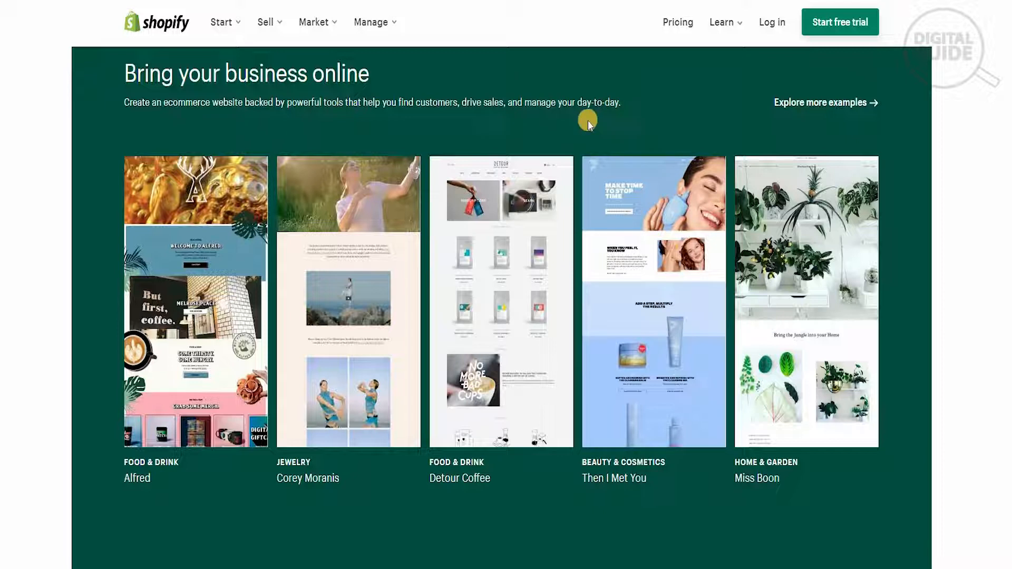
scroll(587, 121, down, 5)
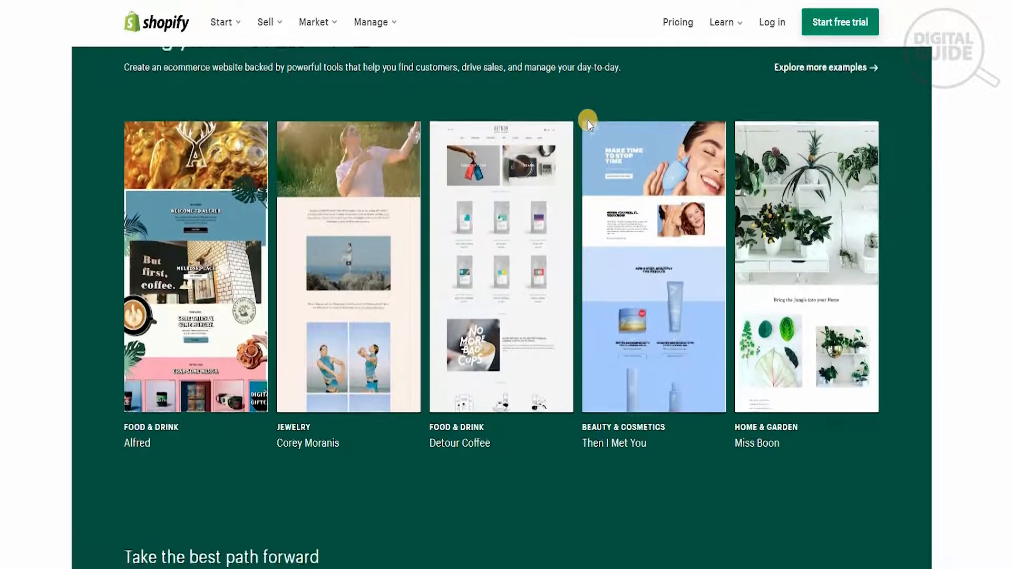
scroll(173, 309, down, 1)
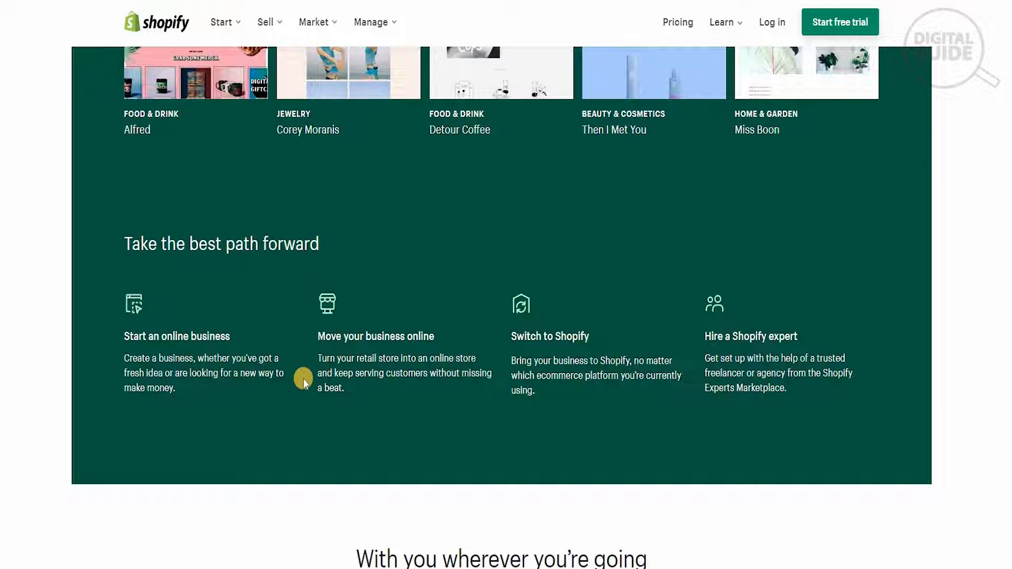
scroll(303, 378, down, 1)
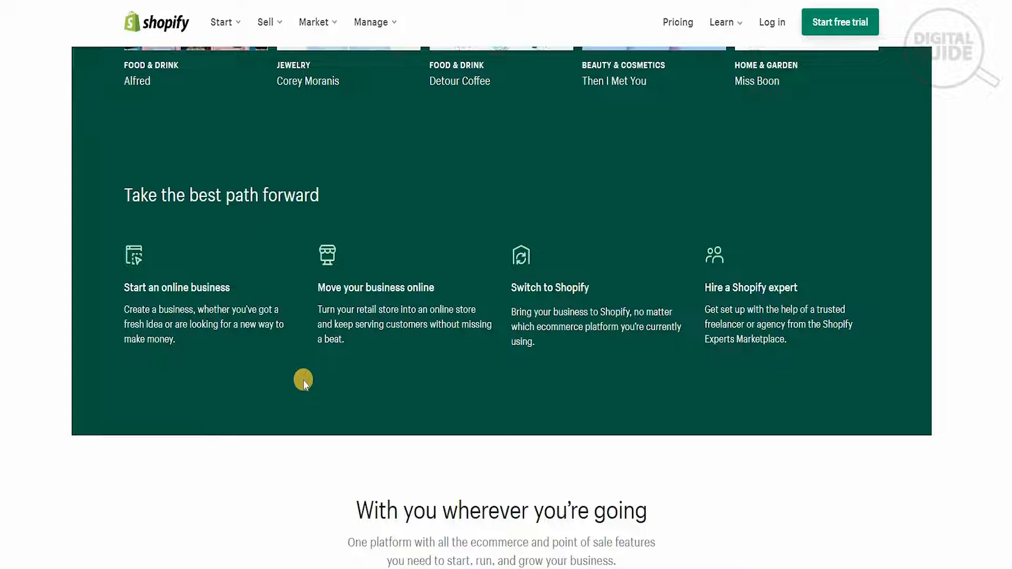
scroll(304, 382, down, 3)
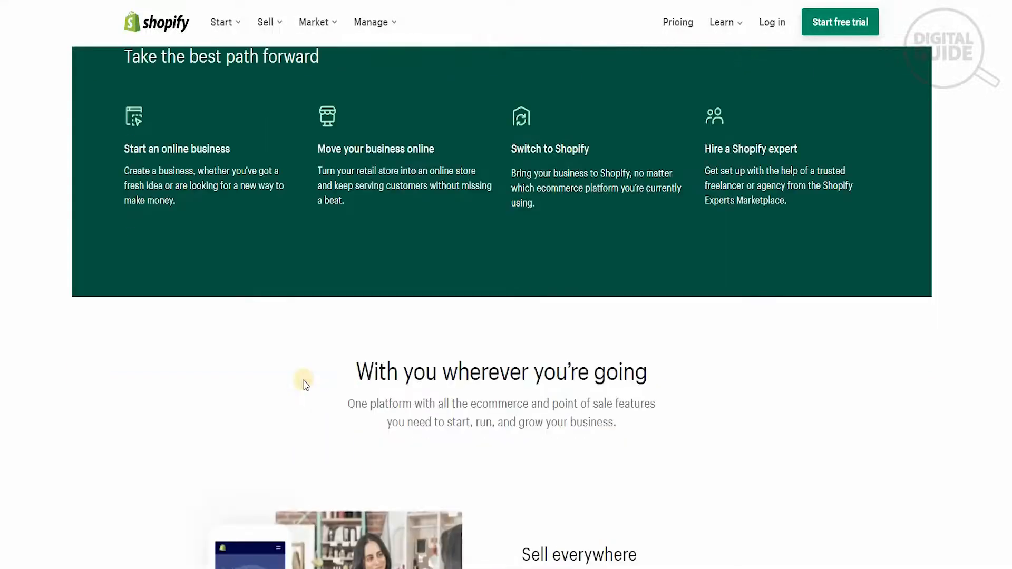
scroll(304, 384, down, 2)
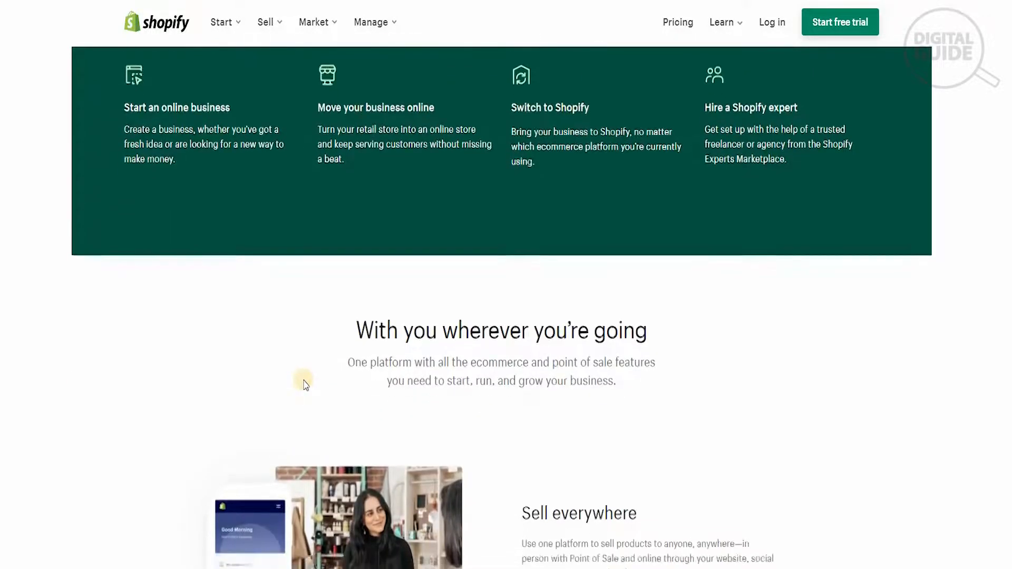
scroll(304, 384, down, 2)
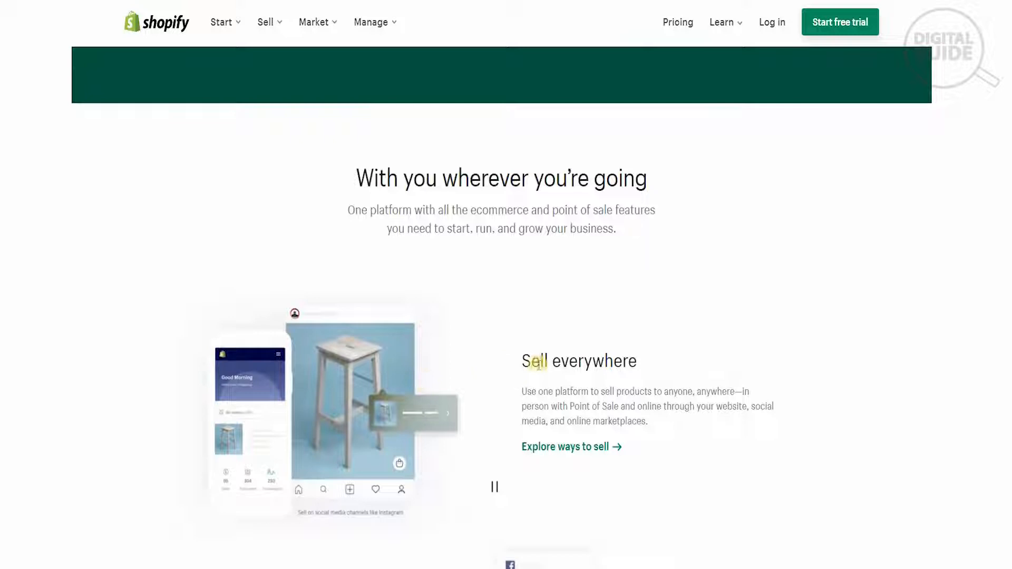
- Examine the homepage sections on selling, marketing, business management, global reach and support, down to the closing trial offer
scroll(600, 371, down, 1)
scroll(601, 371, down, 5)
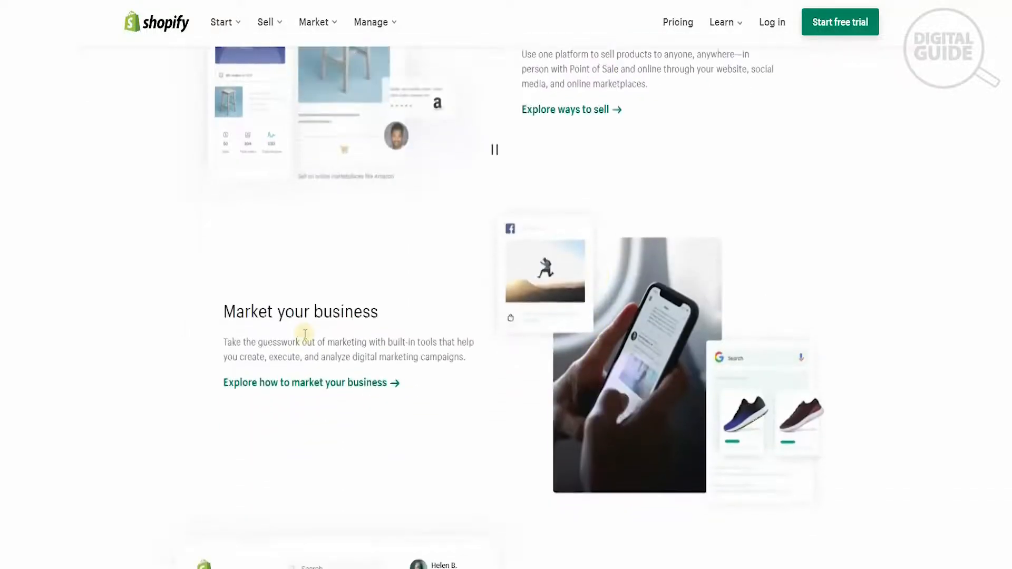
scroll(358, 330, down, 4)
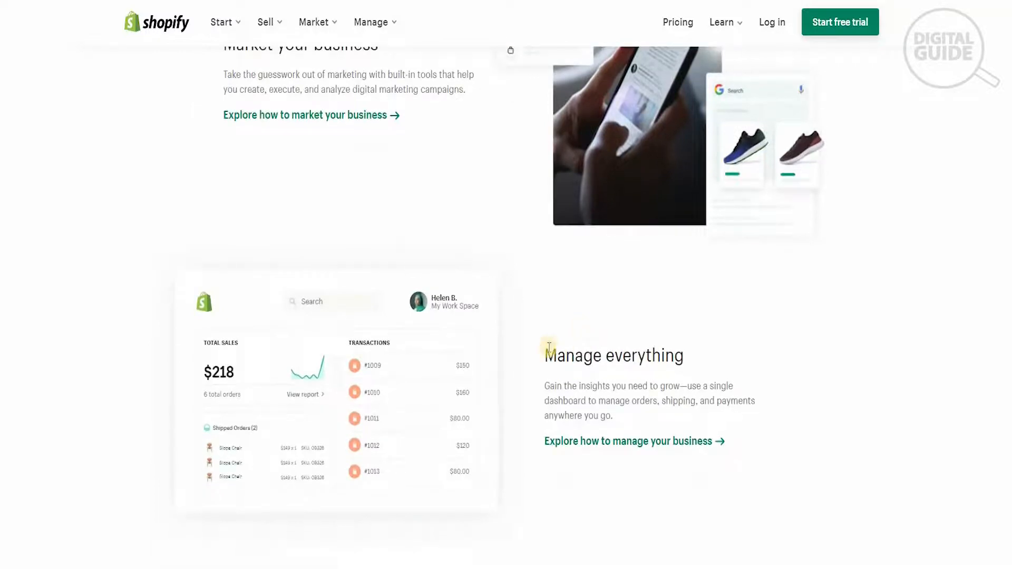
scroll(550, 348, down, 5)
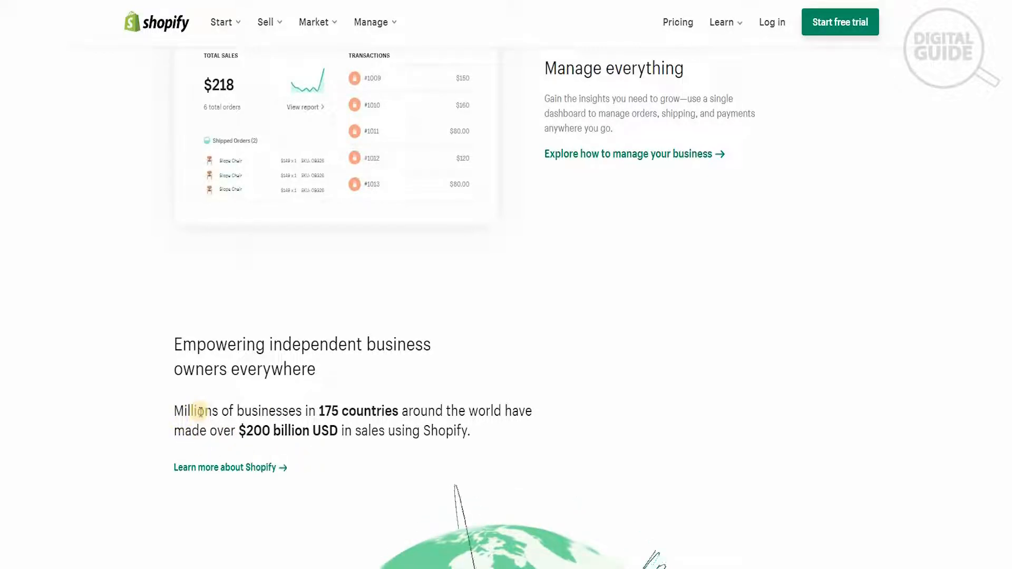
scroll(141, 415, up, 1)
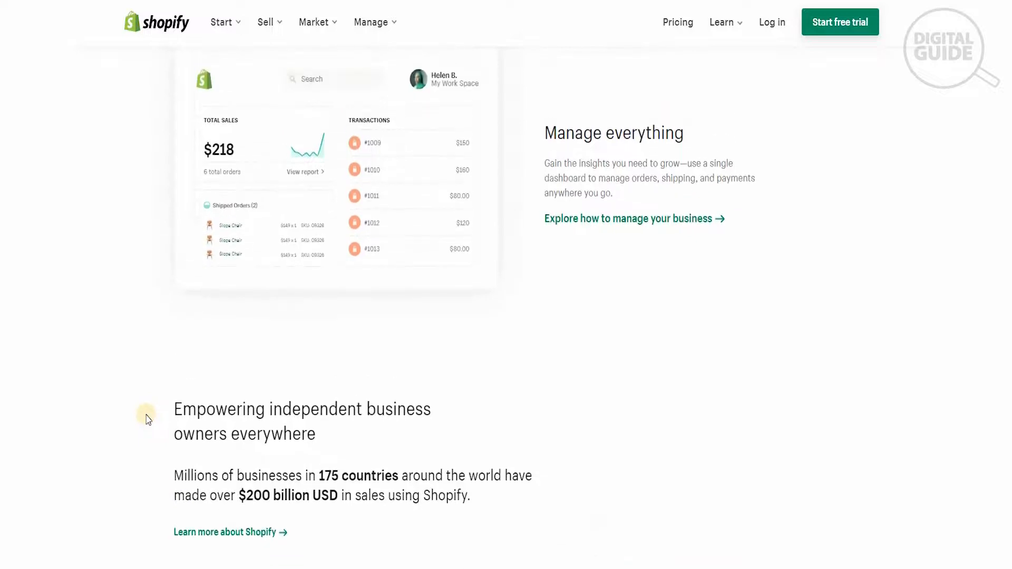
scroll(148, 419, down, 2)
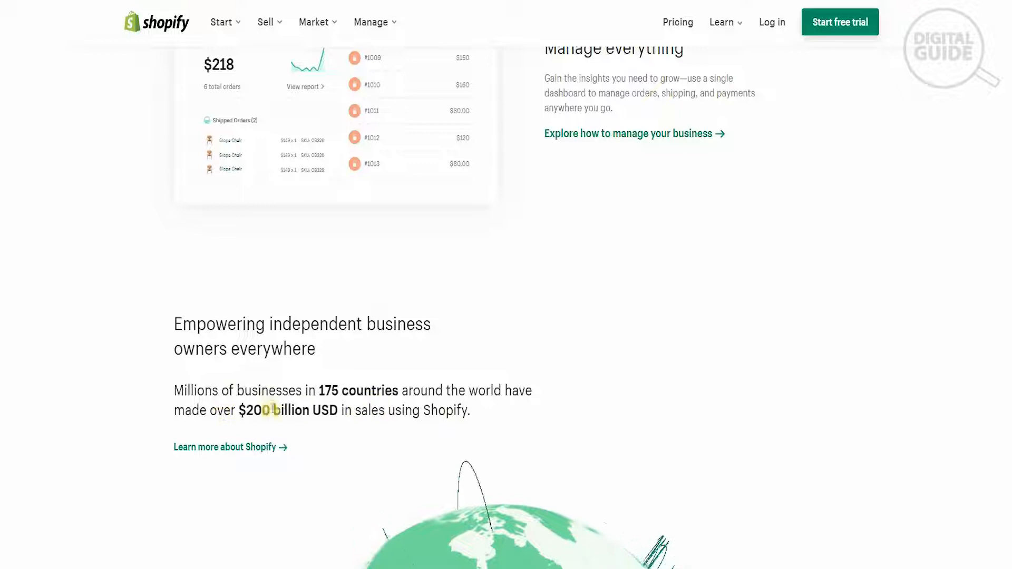
scroll(344, 409, down, 1)
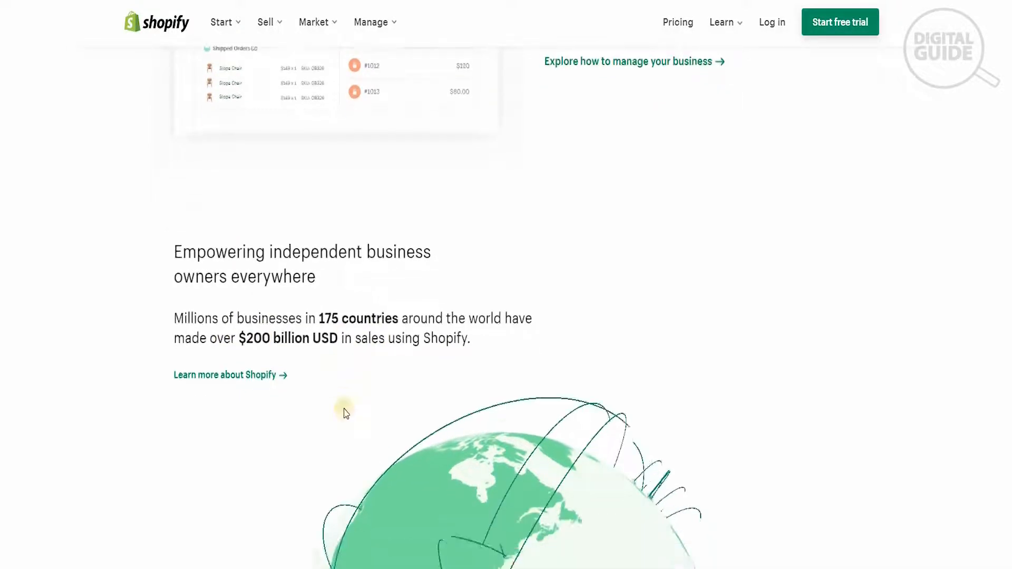
scroll(344, 413, down, 5)
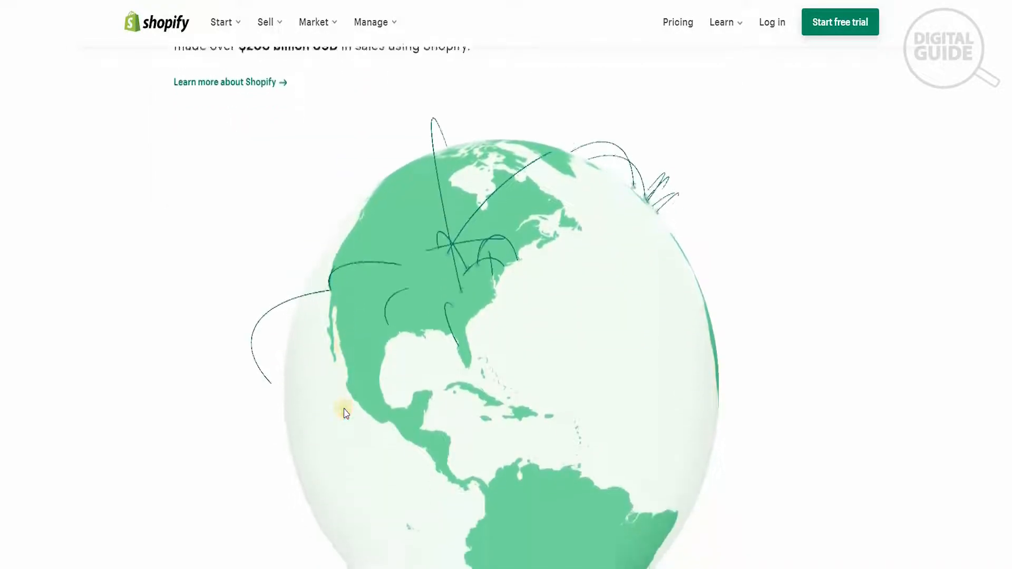
scroll(346, 413, down, 10)
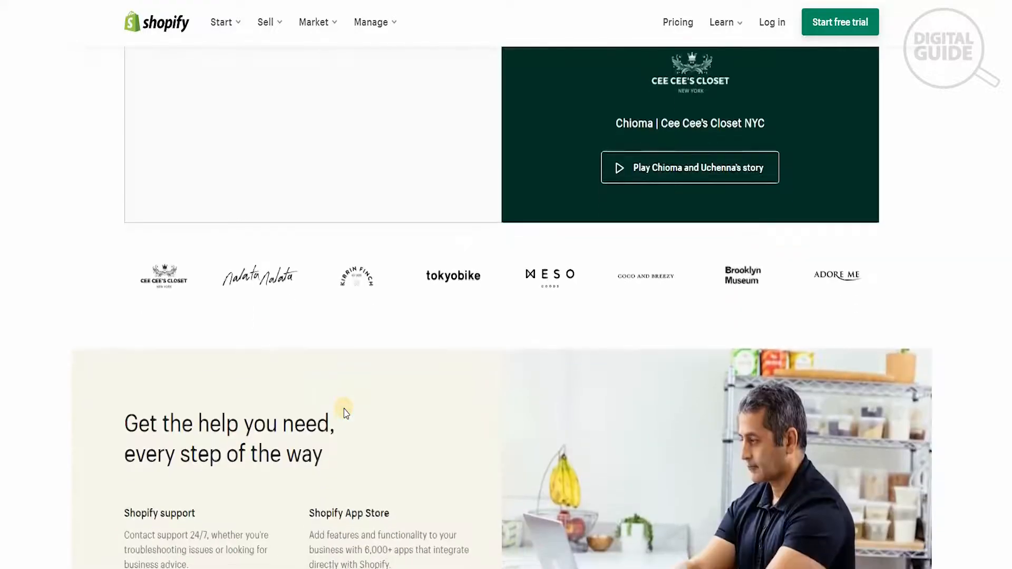
scroll(346, 413, down, 7)
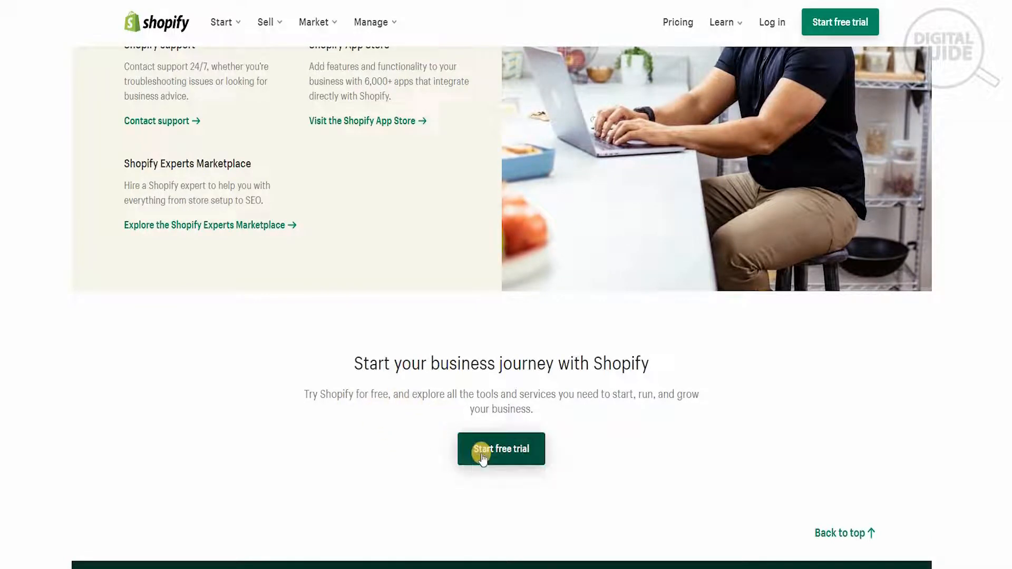
- Start the Shopify free trial and dismiss the plan selection banner on the store's admin home page
click(482, 454)
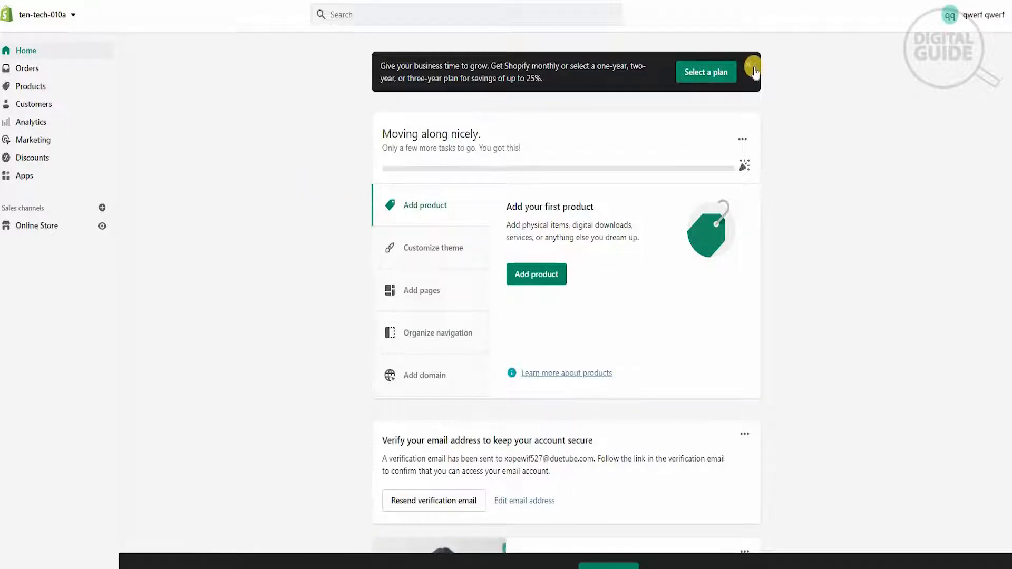
click(752, 67)
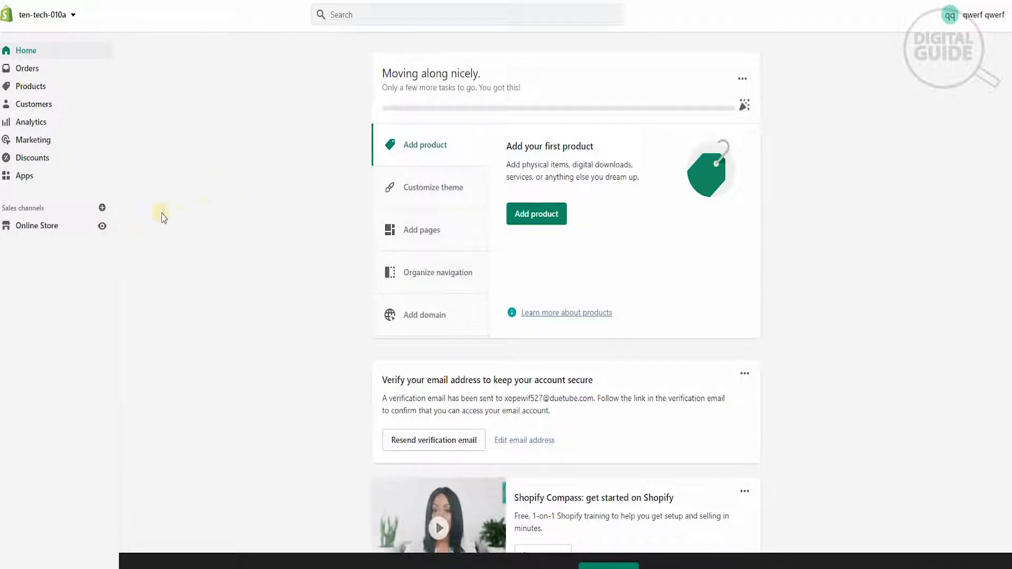
- Go to the store's theme management through the theme customization setup task and install the default theme
click(100, 228)
click(433, 188)
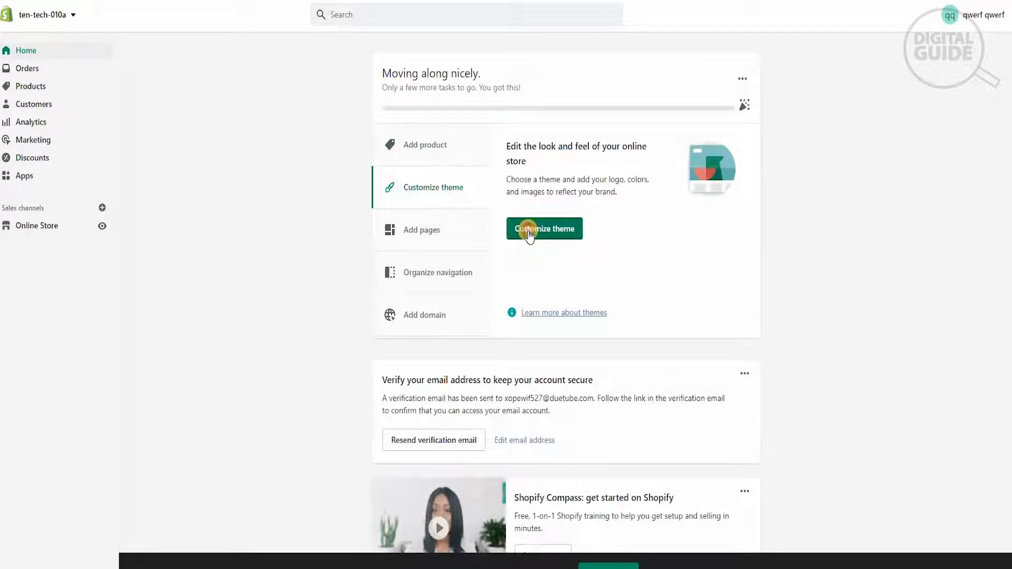
click(530, 232)
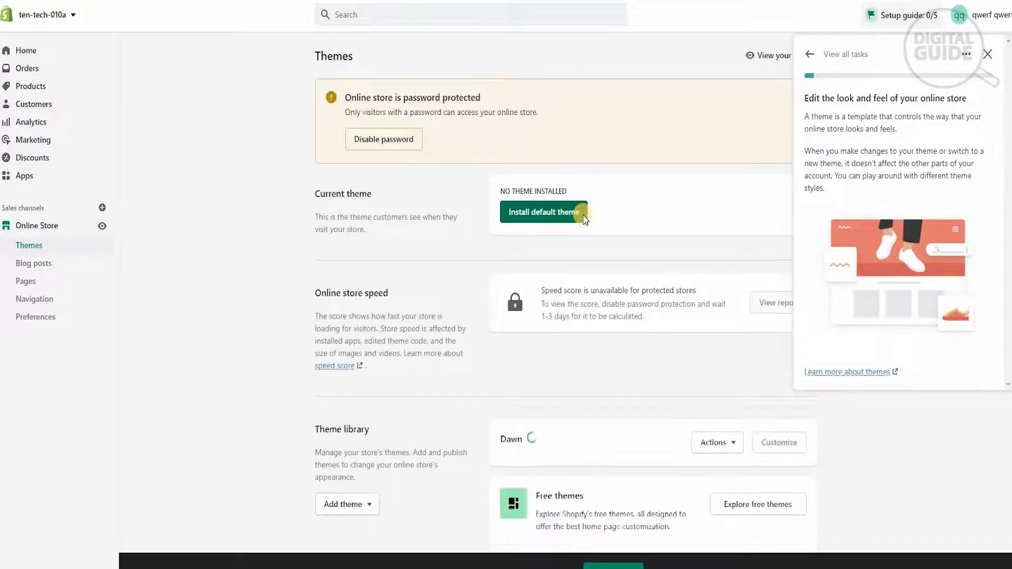
click(583, 216)
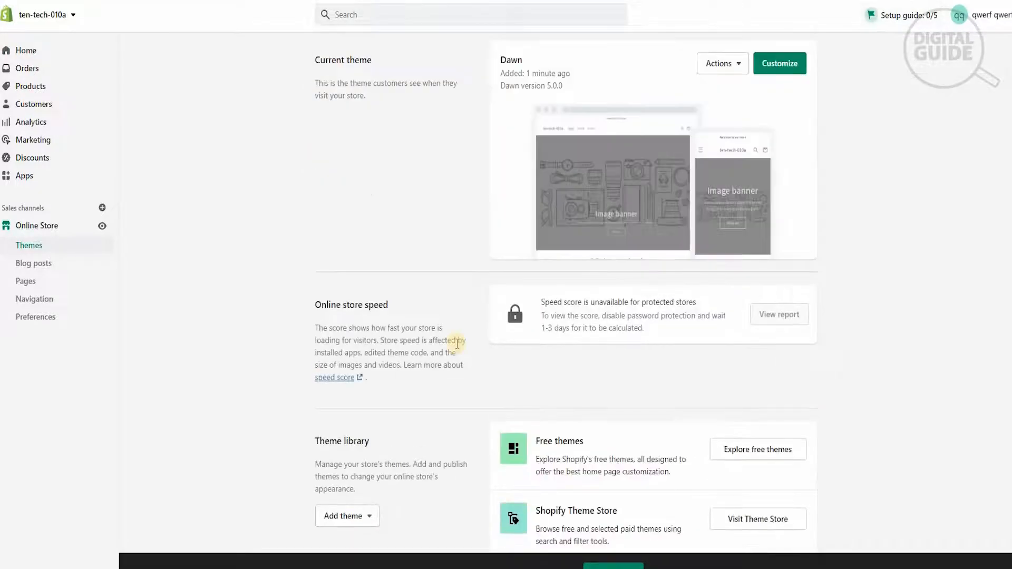
- Browse the free themes and add Colorblock to the theme library
scroll(474, 349, down, 2)
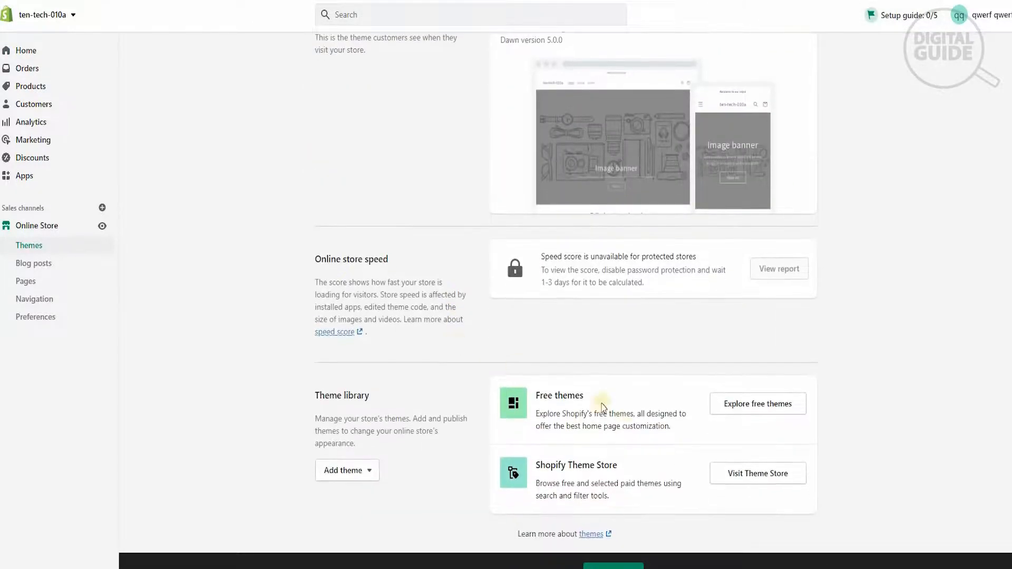
scroll(606, 432, up, 2)
scroll(659, 430, down, 2)
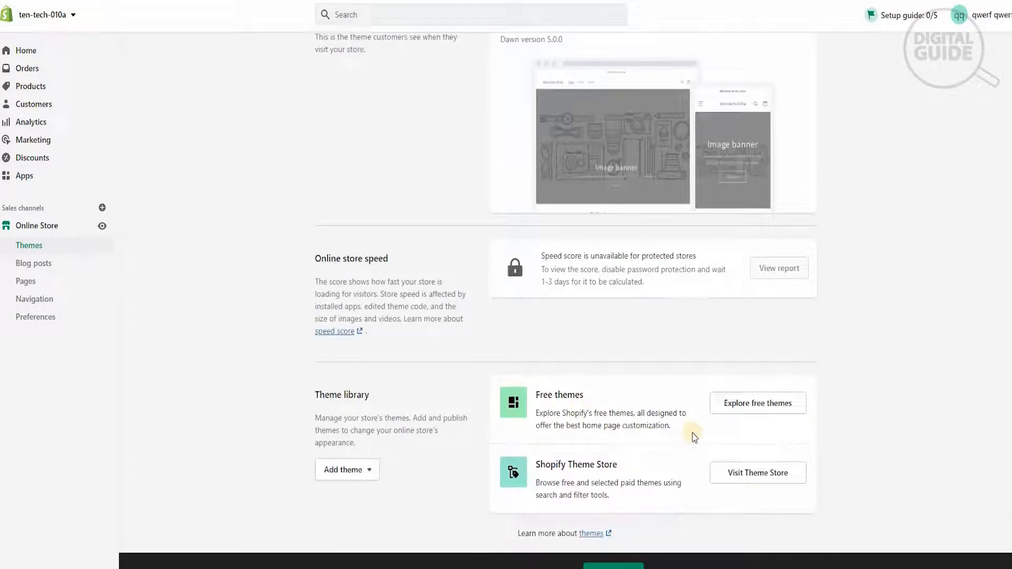
click(743, 406)
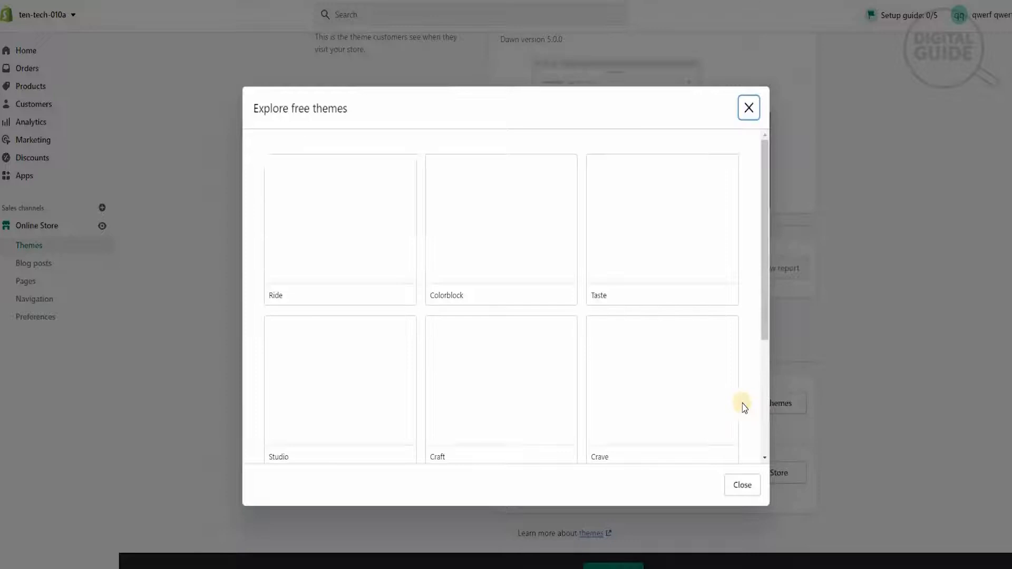
scroll(496, 345, down, 2)
scroll(496, 346, down, 2)
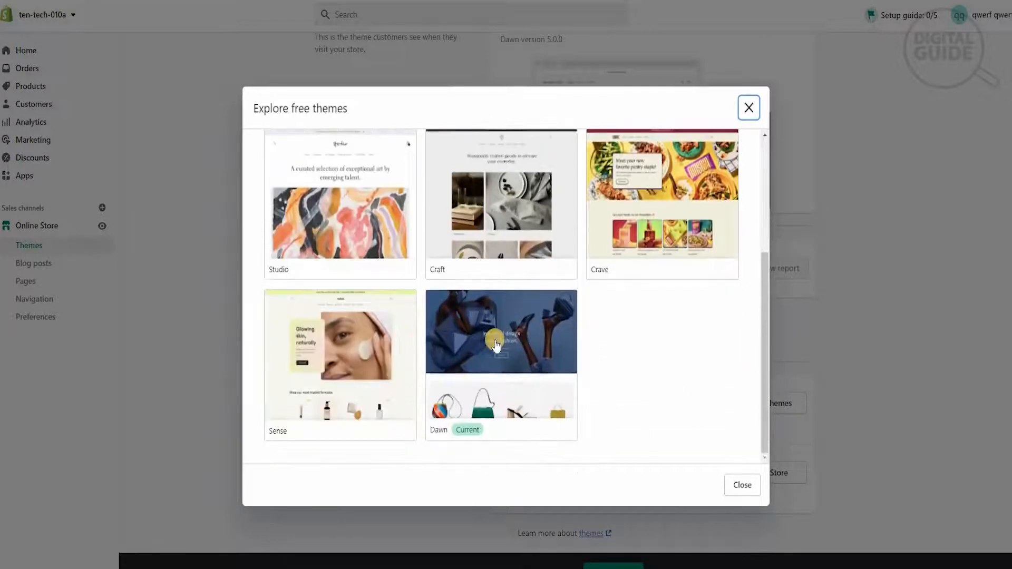
scroll(412, 359, up, 2)
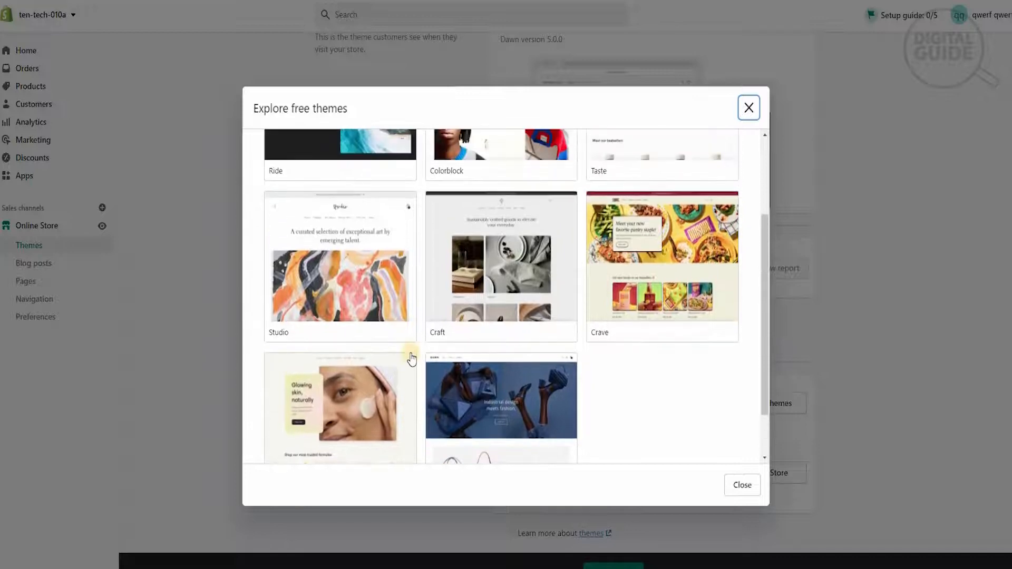
scroll(412, 360, up, 2)
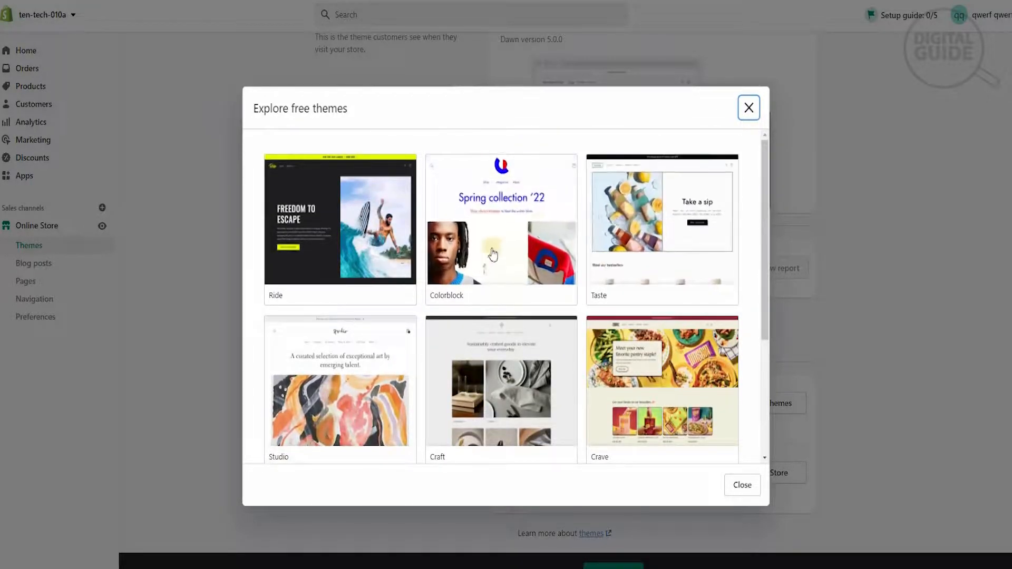
click(514, 251)
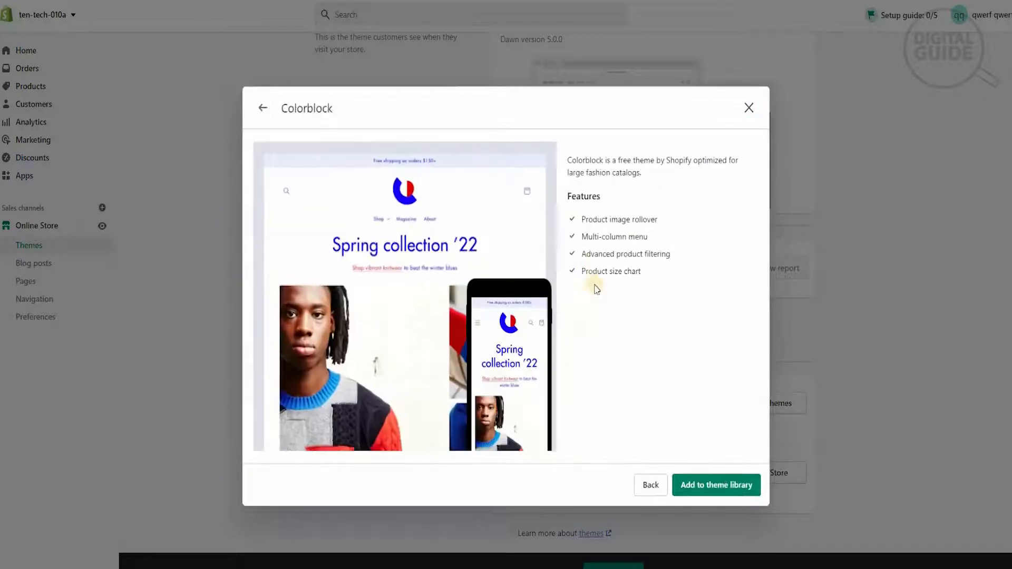
click(708, 488)
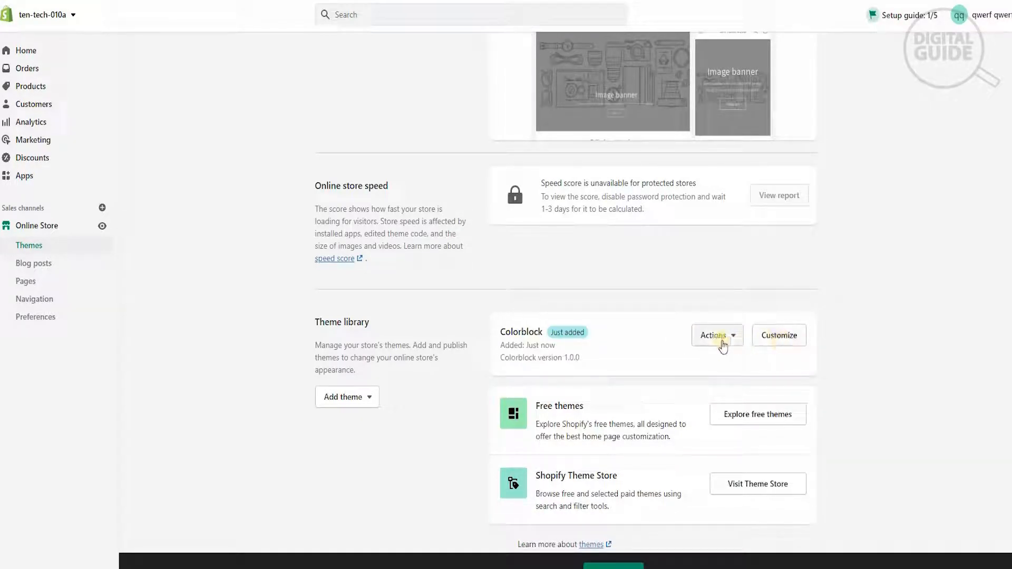
- Preview the Colorblock theme and look through its home page layout
click(722, 342)
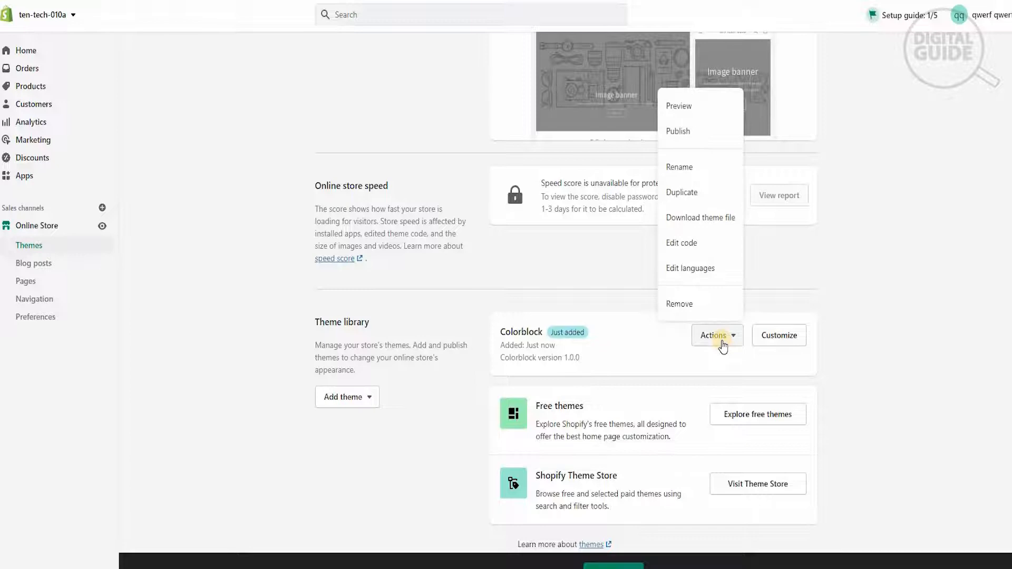
click(680, 107)
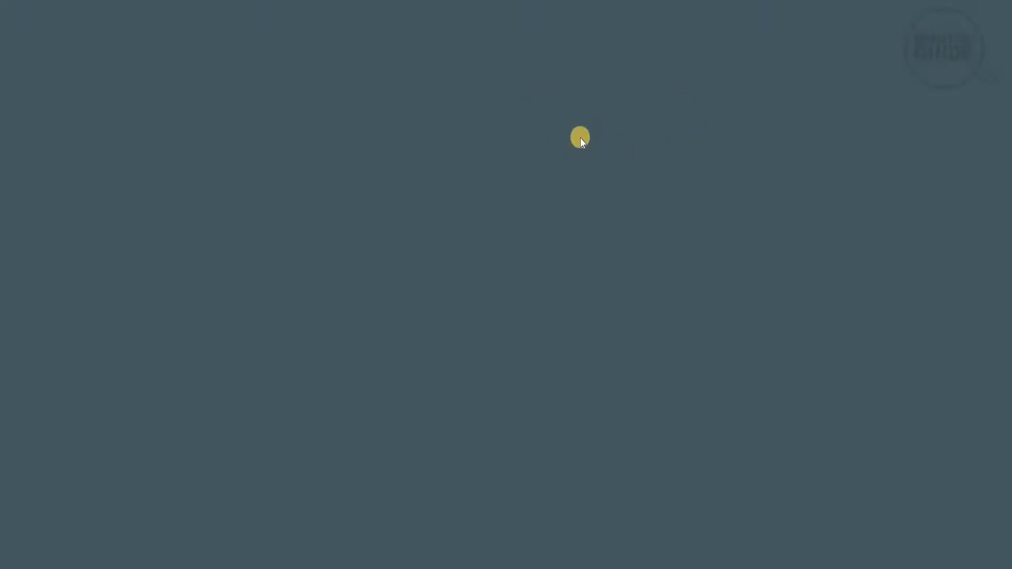
scroll(513, 209, down, 6)
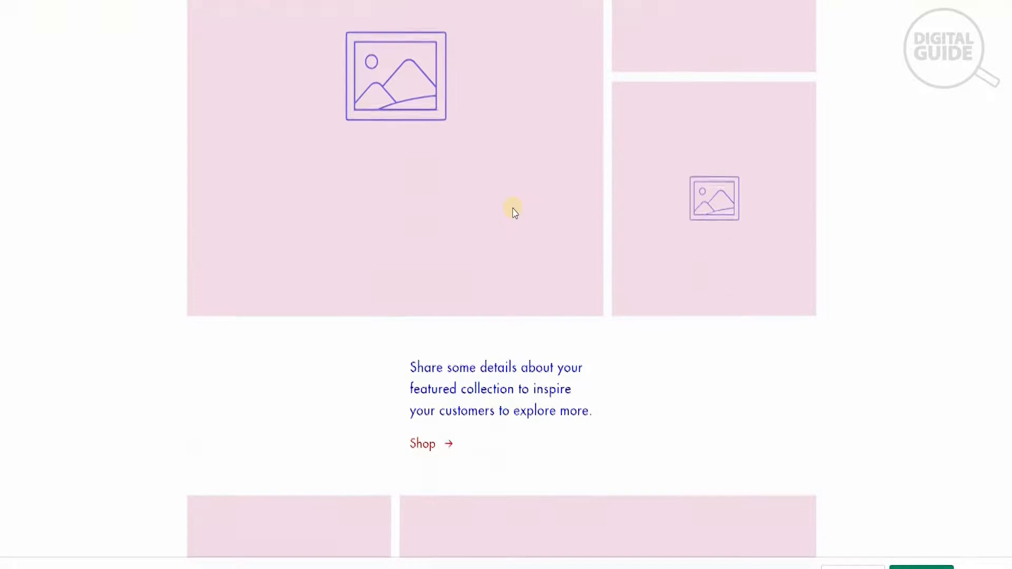
scroll(513, 209, up, 8)
scroll(514, 211, down, 15)
scroll(514, 211, down, 8)
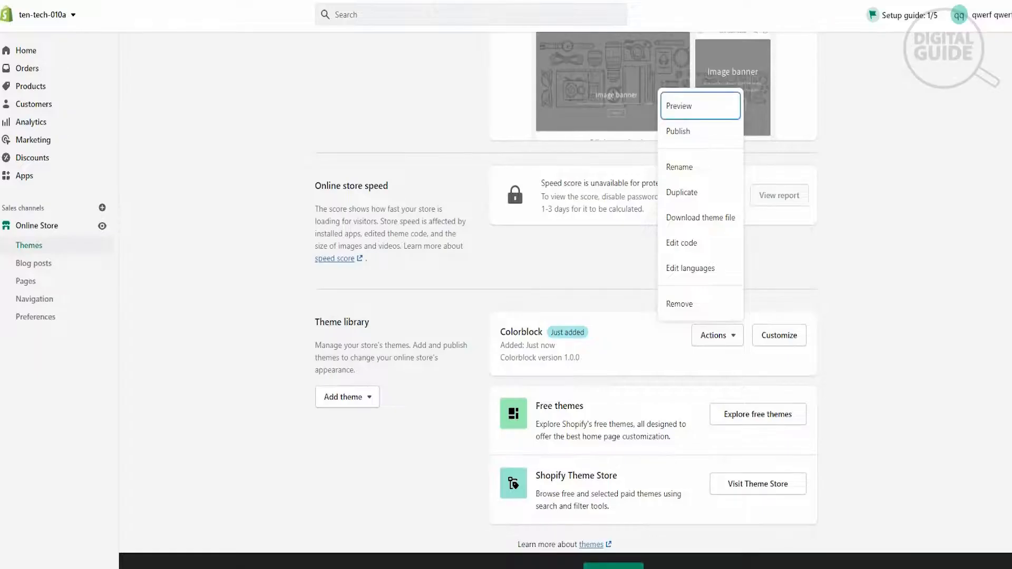
- Open the Colorblock theme for customization and change the home page's rich text heading to "TEN TECH"
click(766, 339)
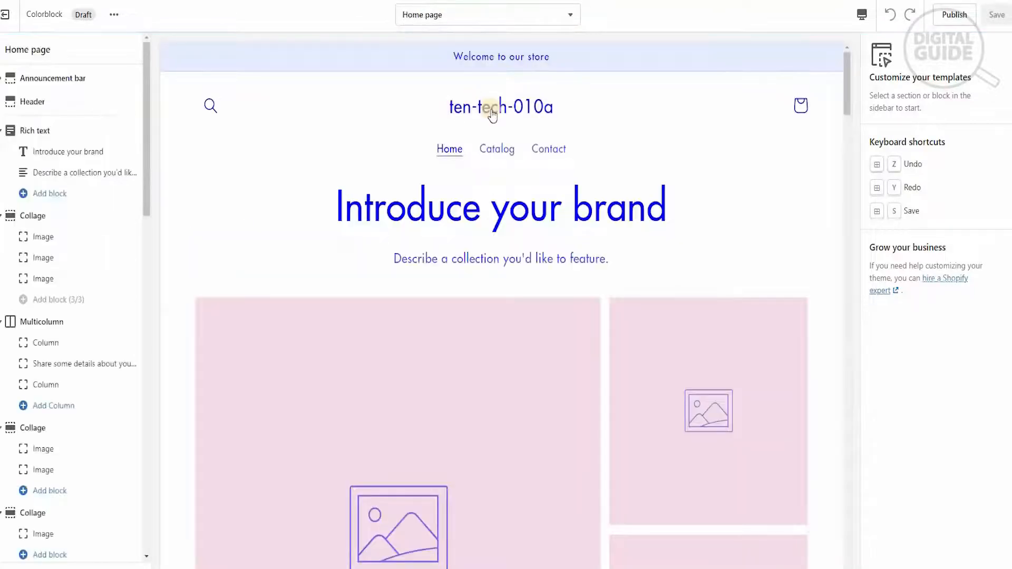
click(627, 208)
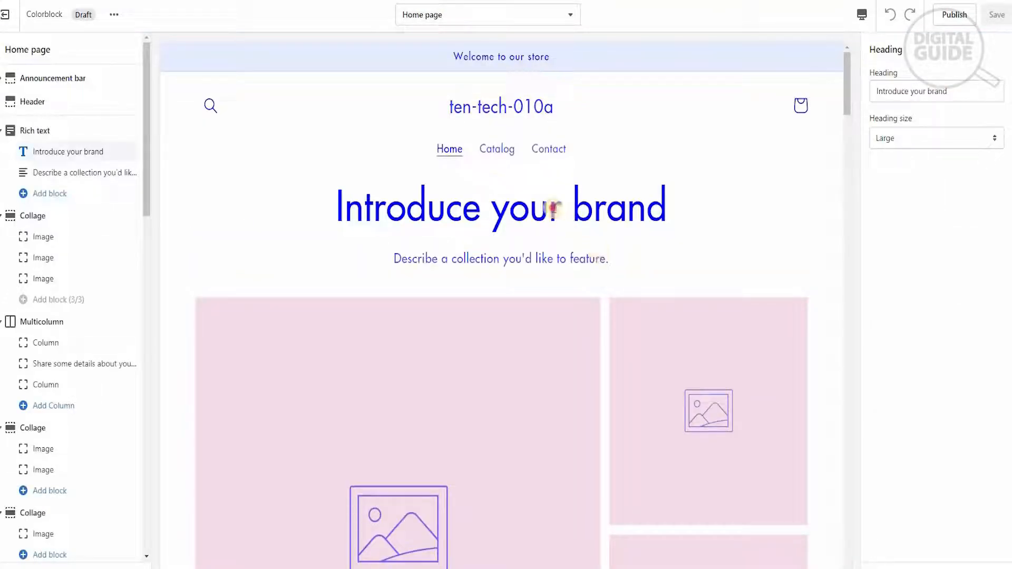
drag(960, 94, 940, 92)
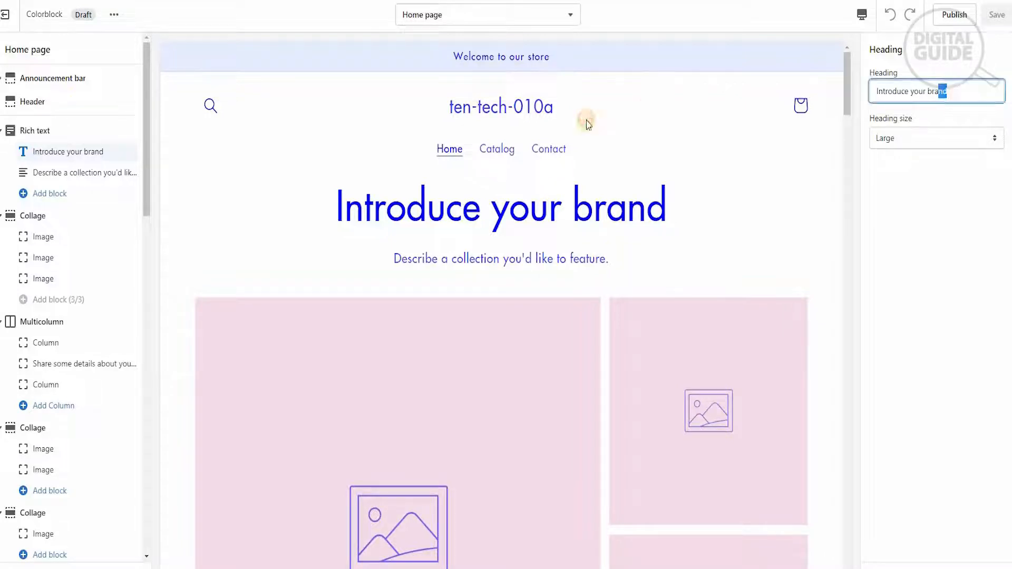
drag(967, 88, 837, 94)
text(T)
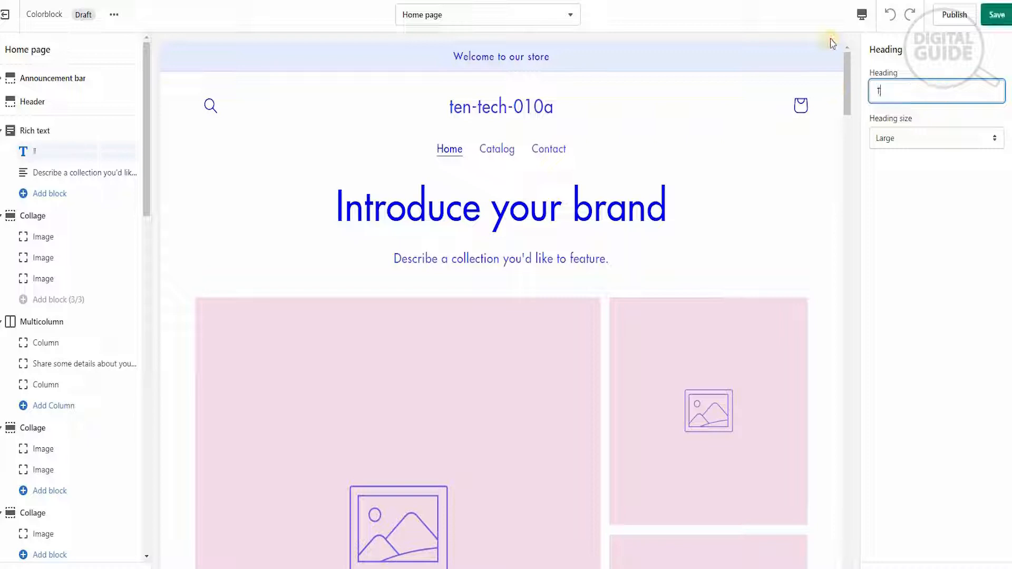
text(EN TECH)
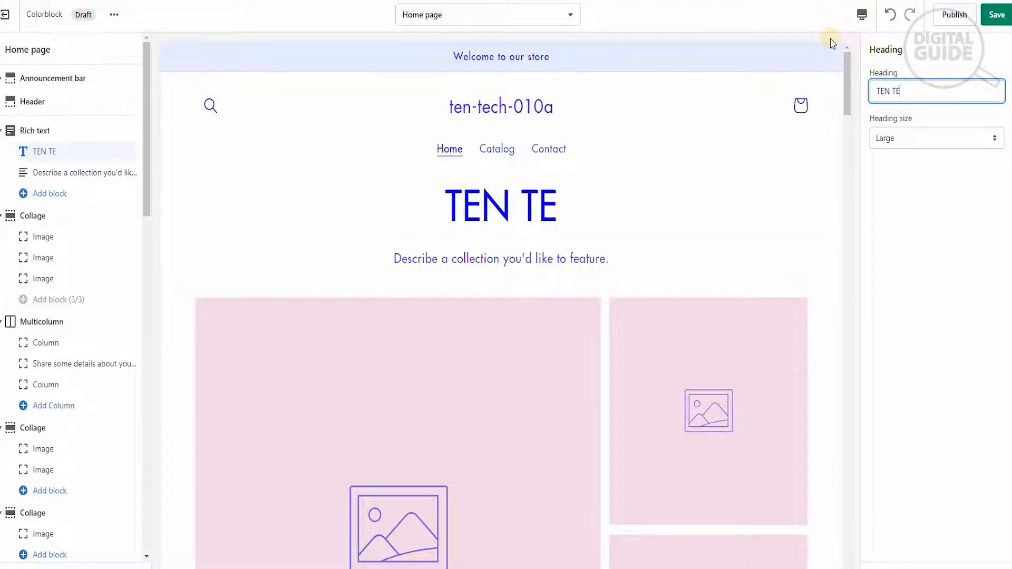
- Replace the rich text description below the heading with "The Best Technology Gadgets Available"
click(84, 173)
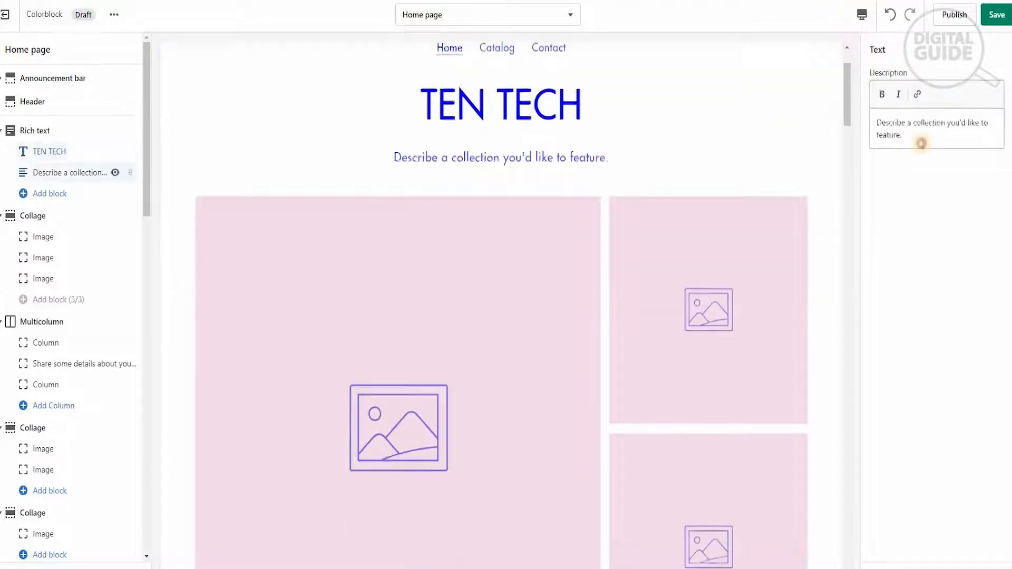
drag(920, 141, 755, 94)
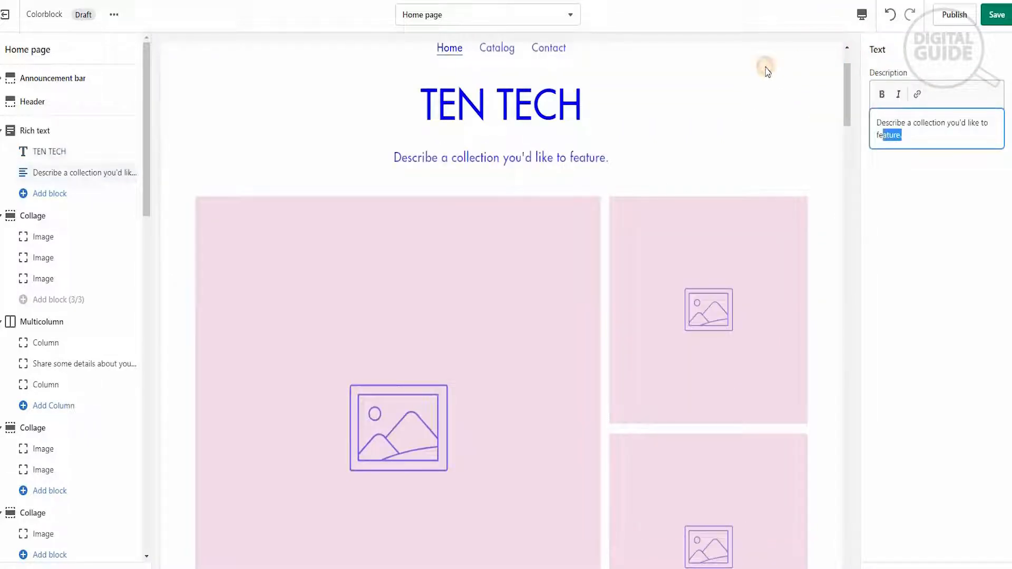
drag(896, 136, 867, 124)
text(T)
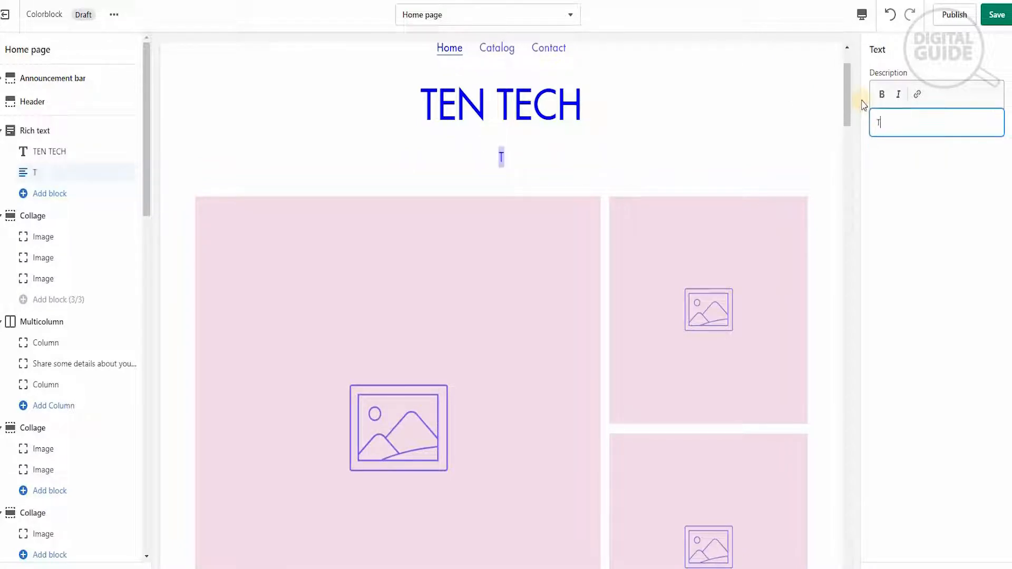
text(he Best Technology Gadgets Available)
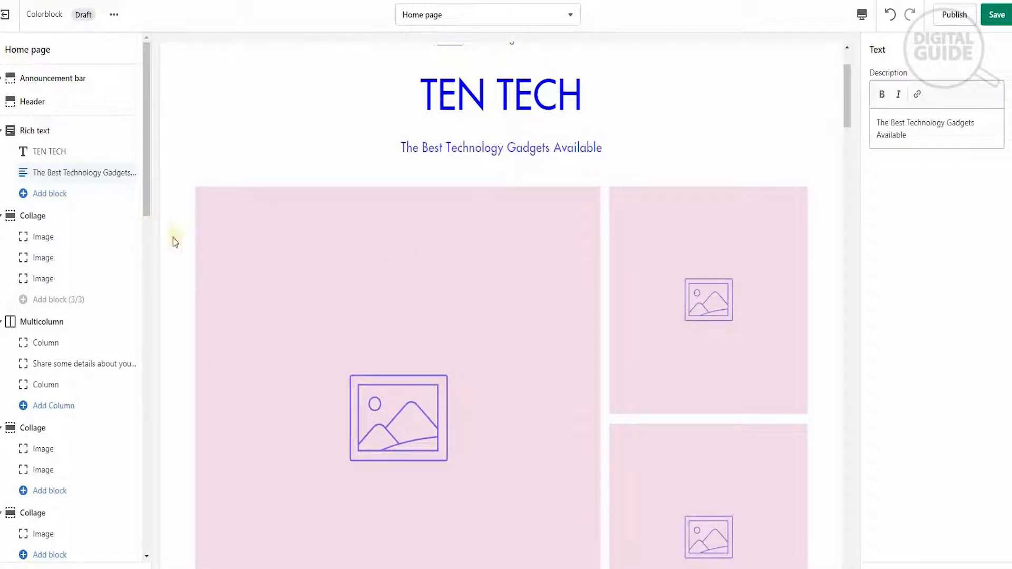
- Search the free images for "tech" and set the drone kit photo as the first image of the upper collage
click(41, 238)
click(953, 109)
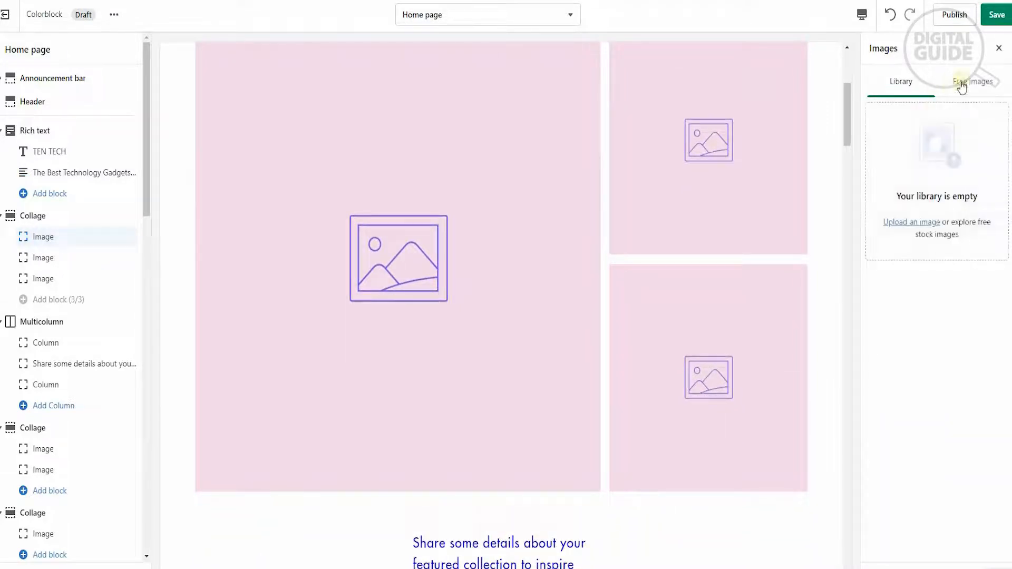
click(963, 83)
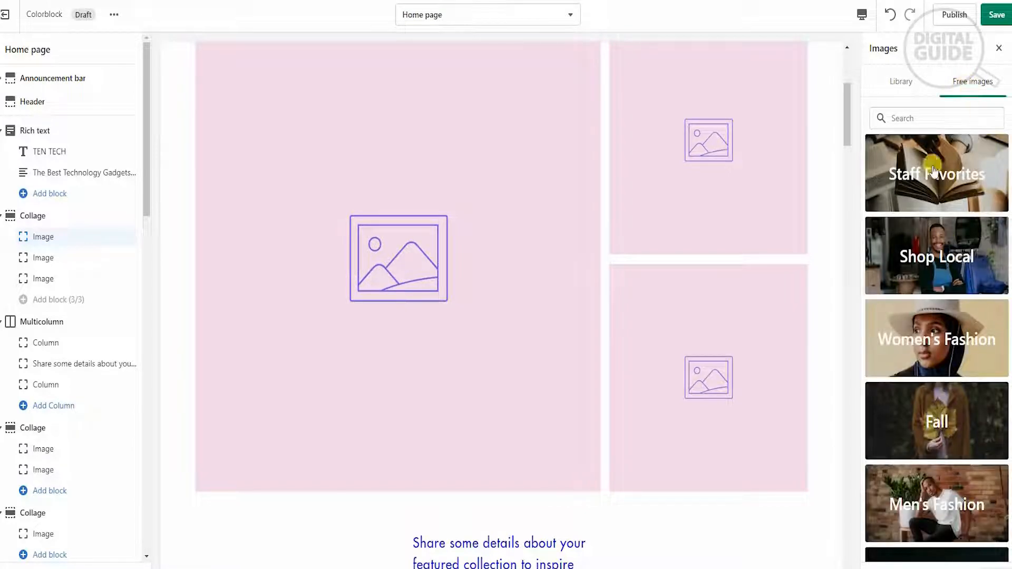
click(926, 112)
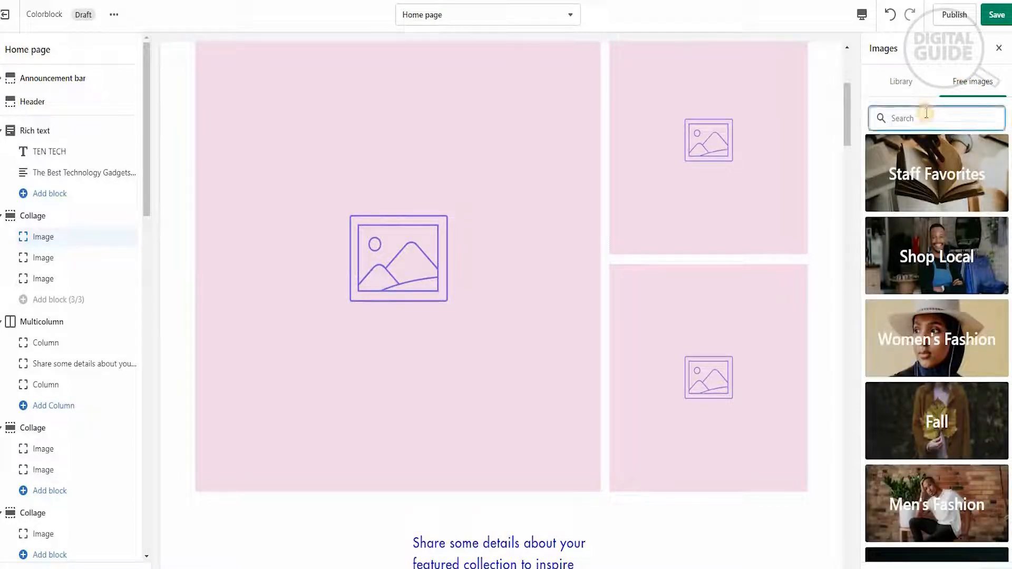
text(tech)
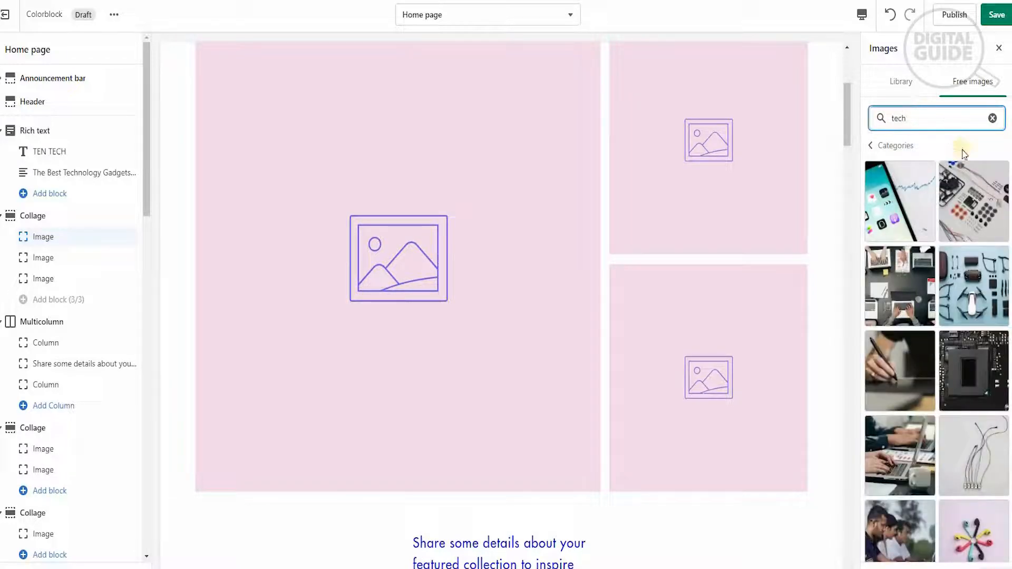
click(975, 291)
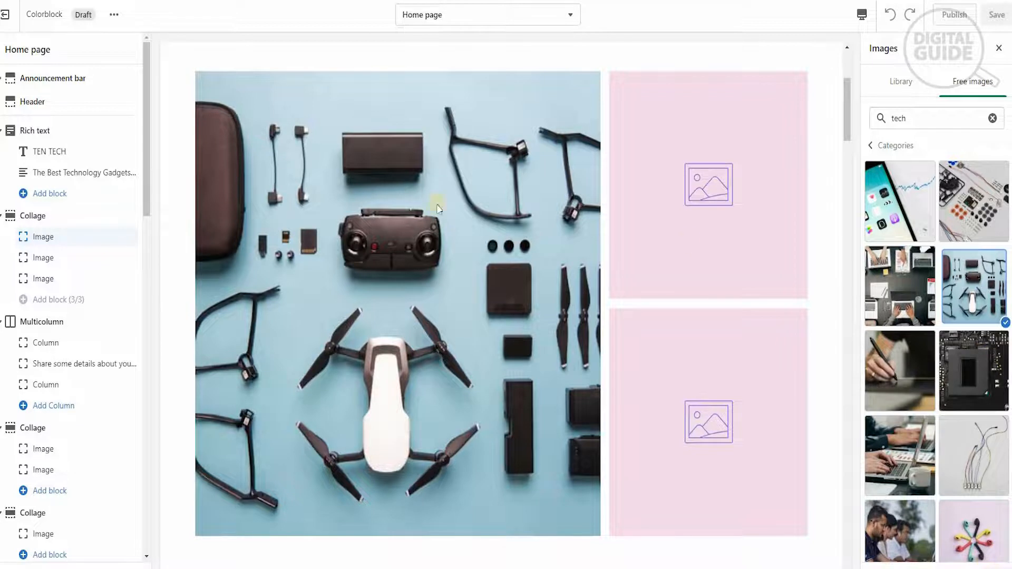
- Search the free images for "mobile" and set the black gadget on a dark background as the upper collage's second image
click(53, 258)
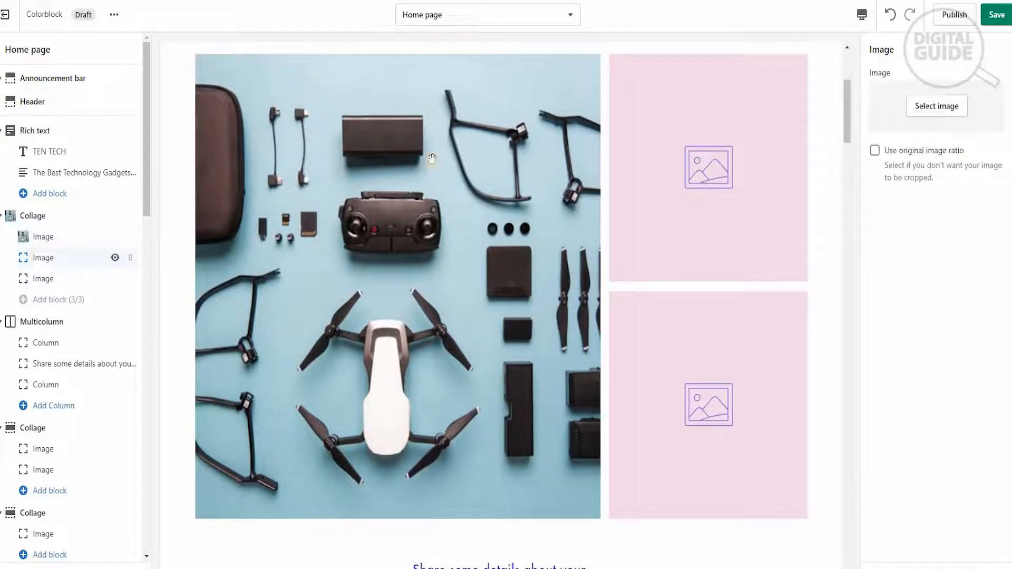
click(937, 107)
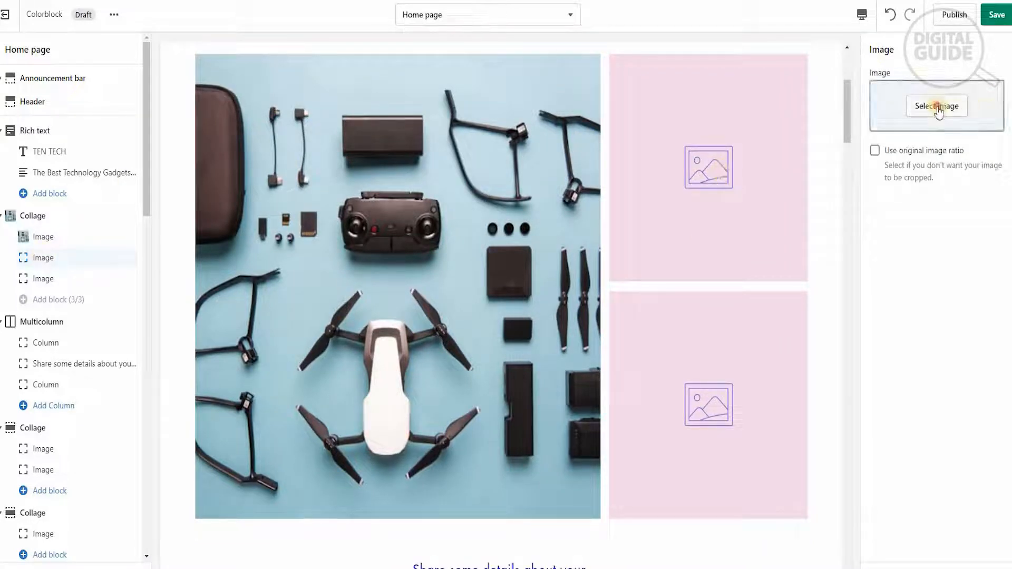
click(969, 85)
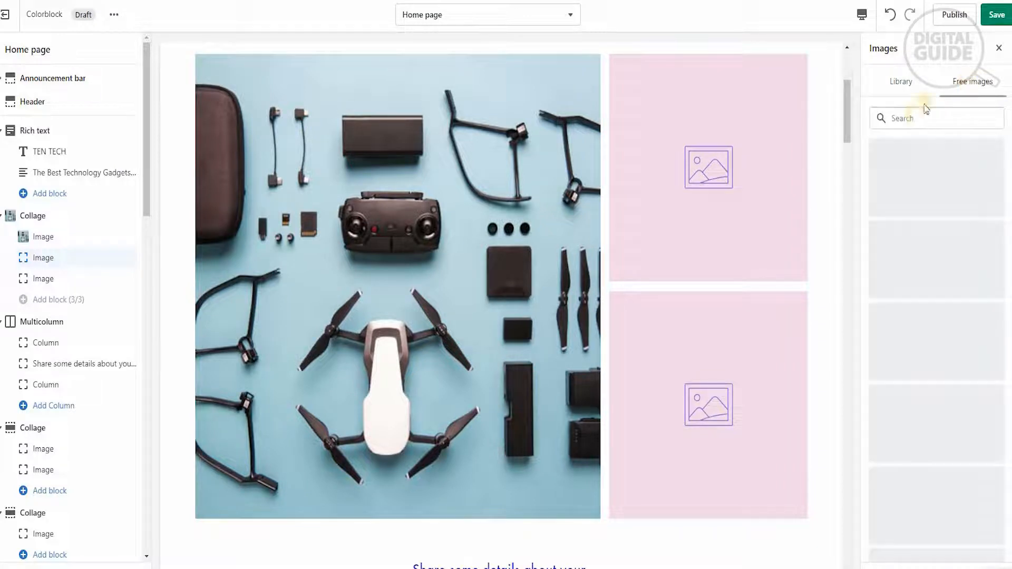
text(mobi)
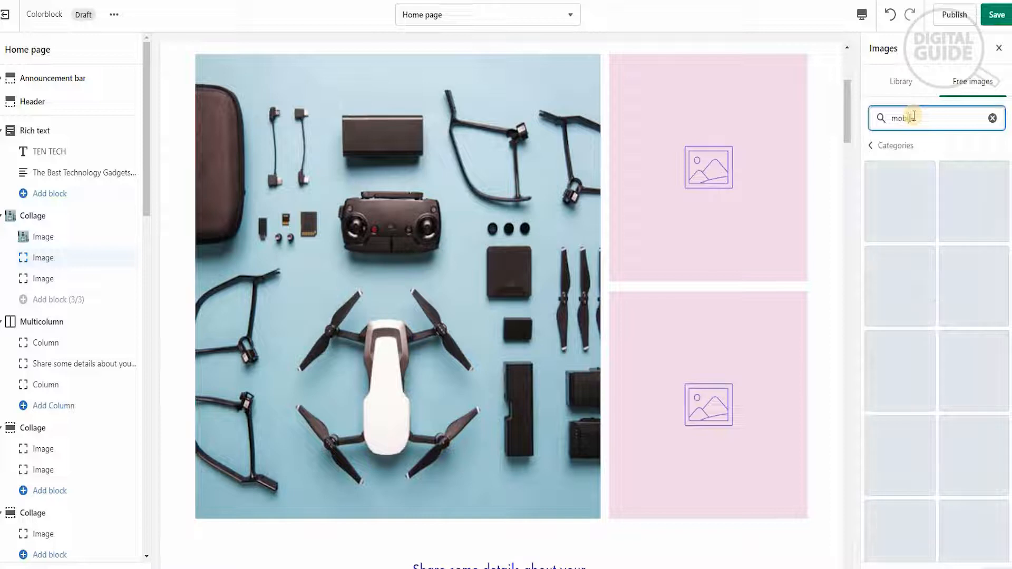
text(le)
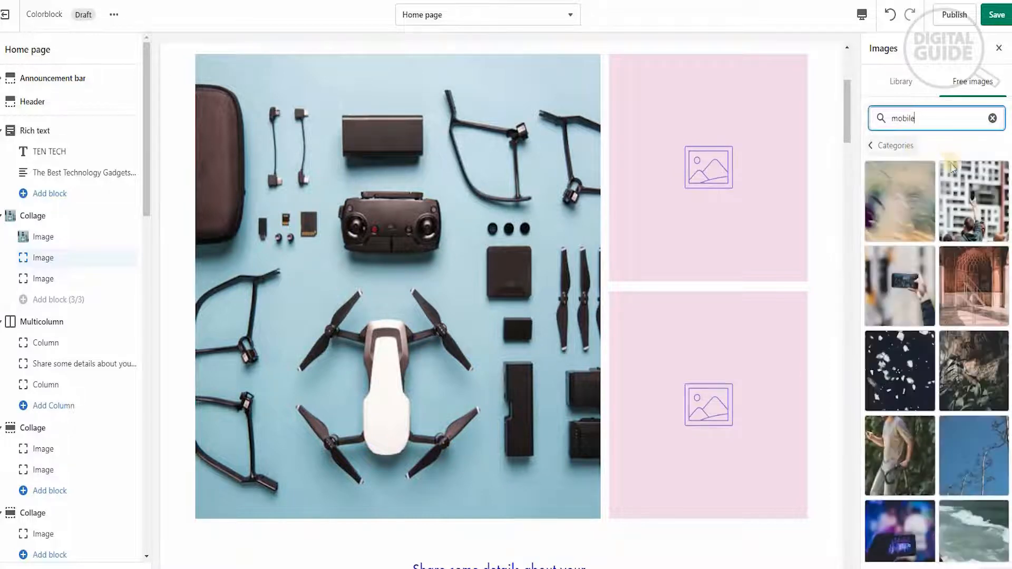
scroll(933, 276, down, 2)
scroll(933, 275, down, 10)
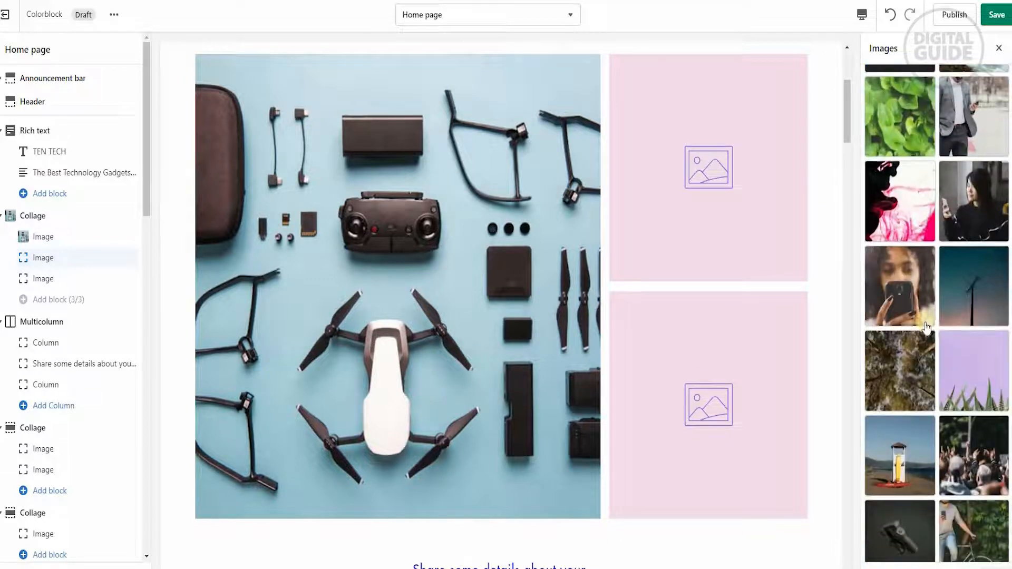
scroll(908, 285, down, 2)
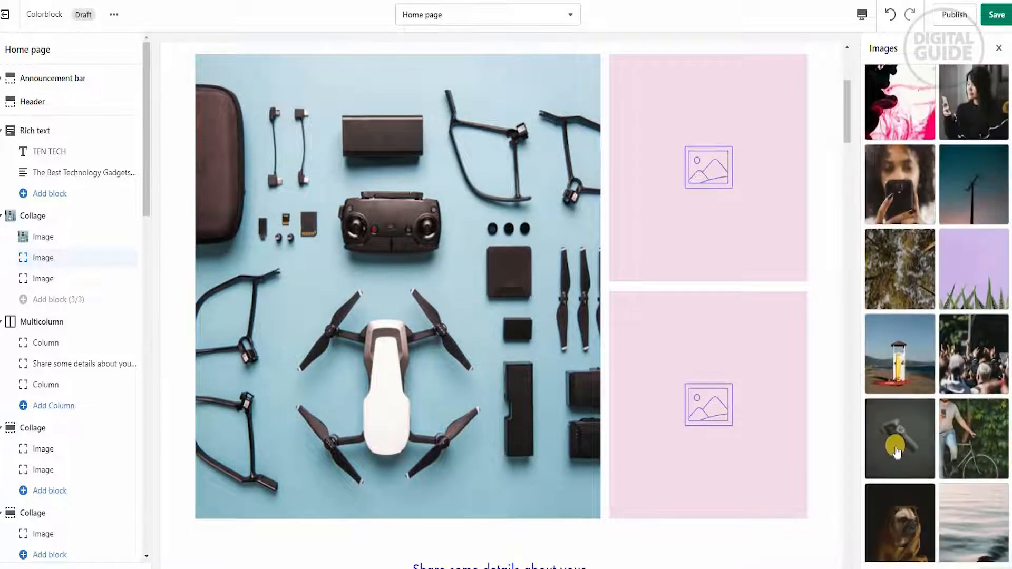
click(897, 451)
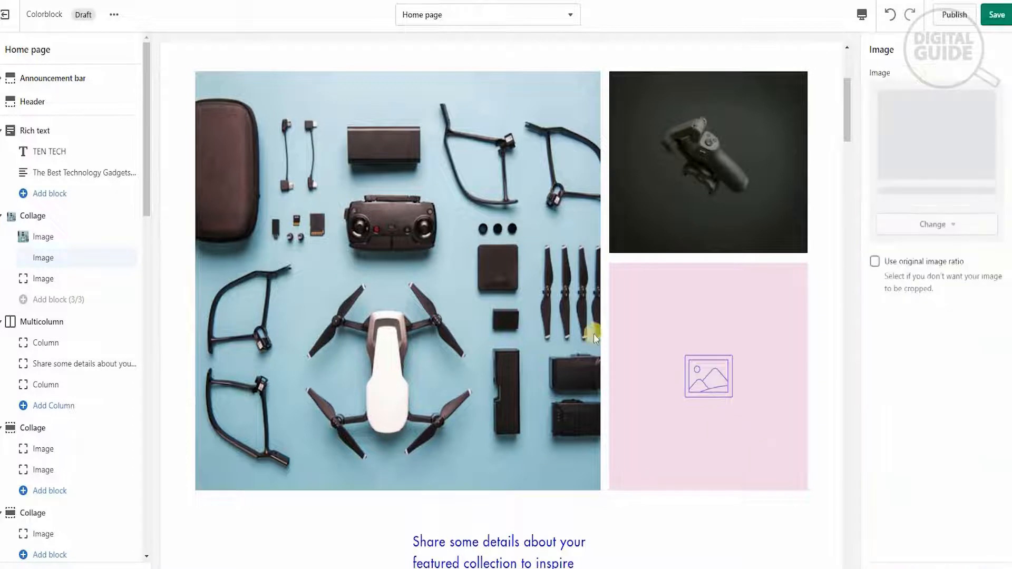
- Search the free images for "tech" and set the colourful earphones photo as the third image of the upper collage
click(46, 279)
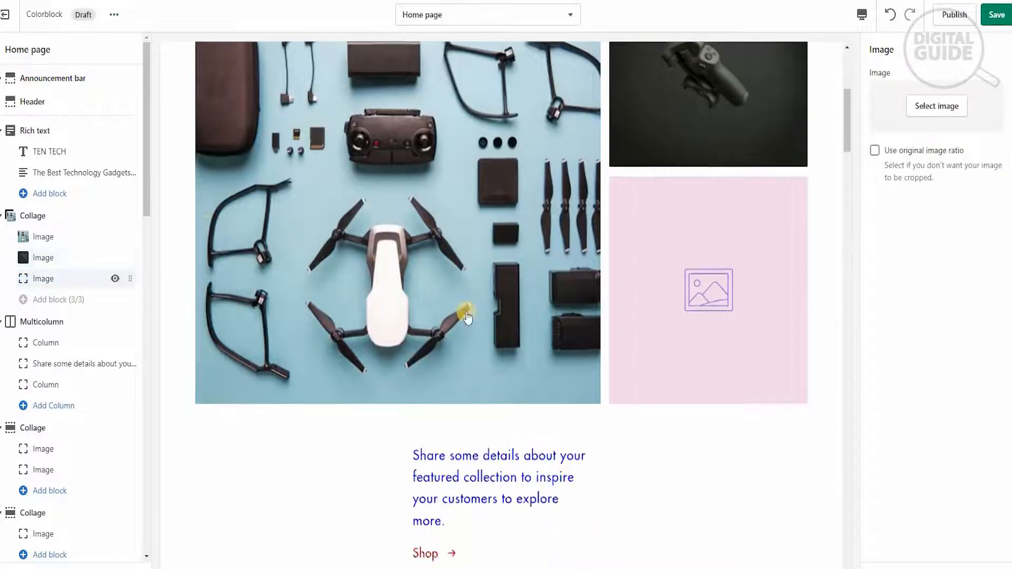
click(944, 106)
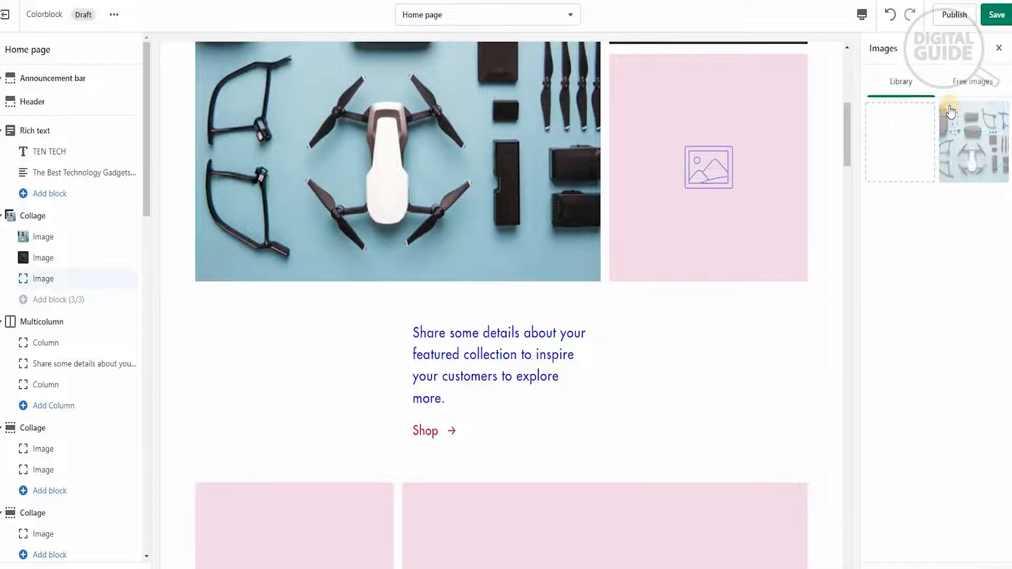
click(964, 93)
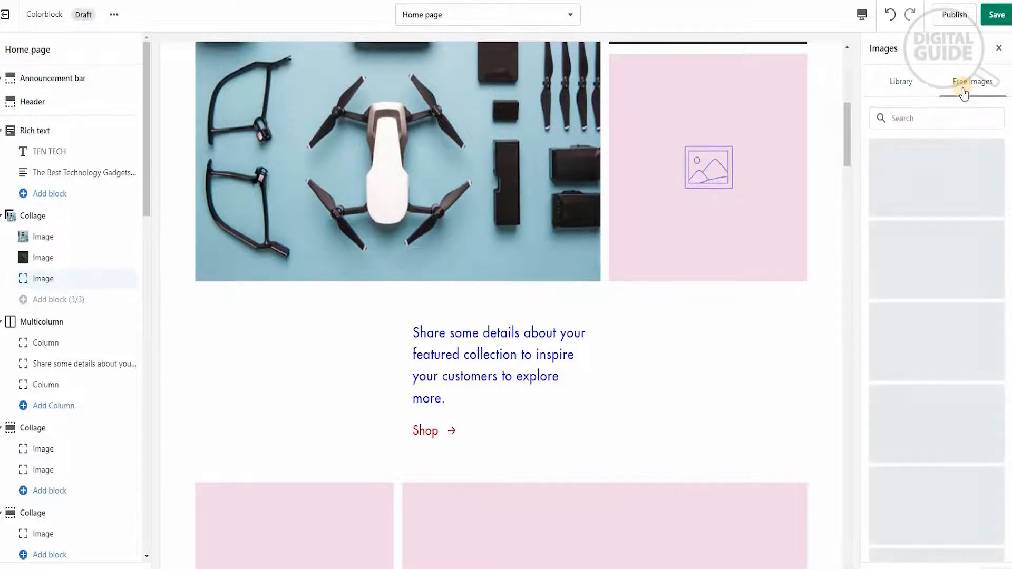
click(932, 115)
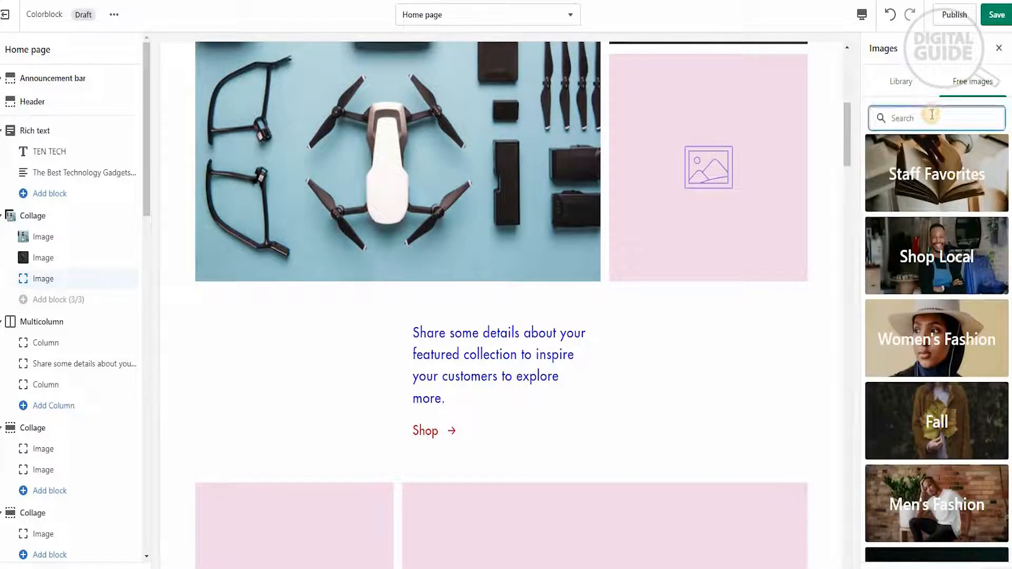
text(tech)
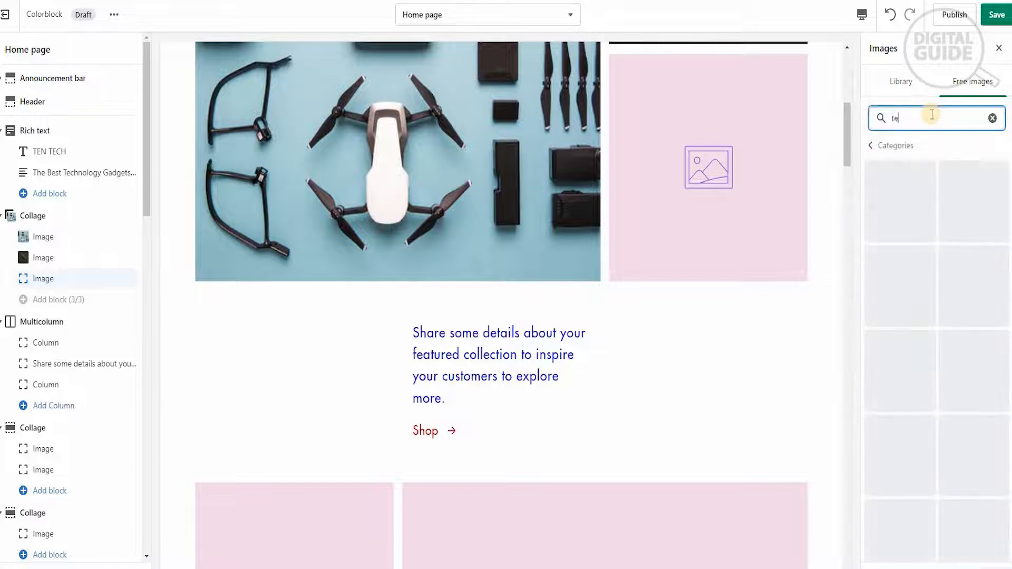
key(BackSpace)
text(h)
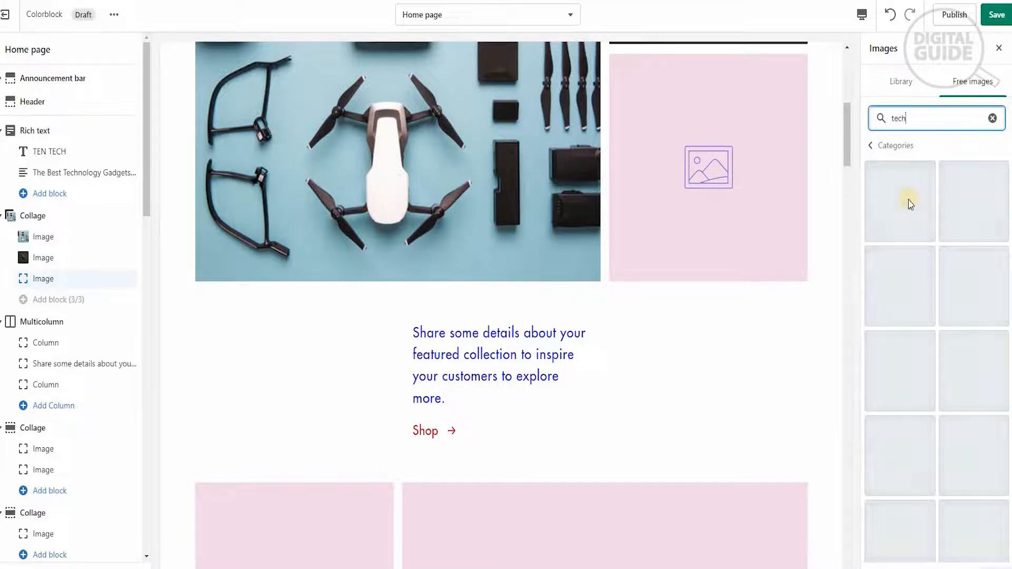
scroll(922, 272, down, 3)
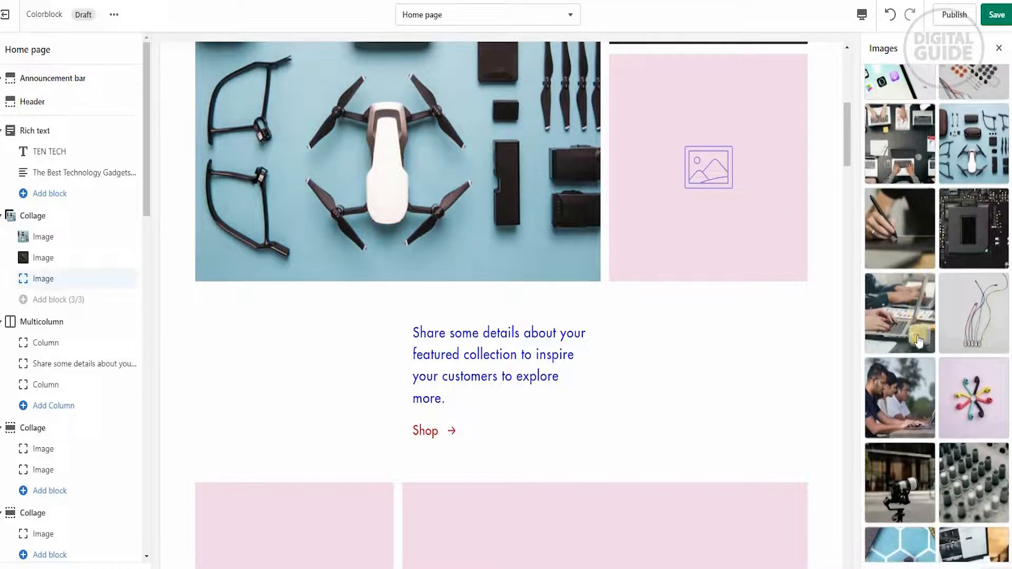
click(975, 414)
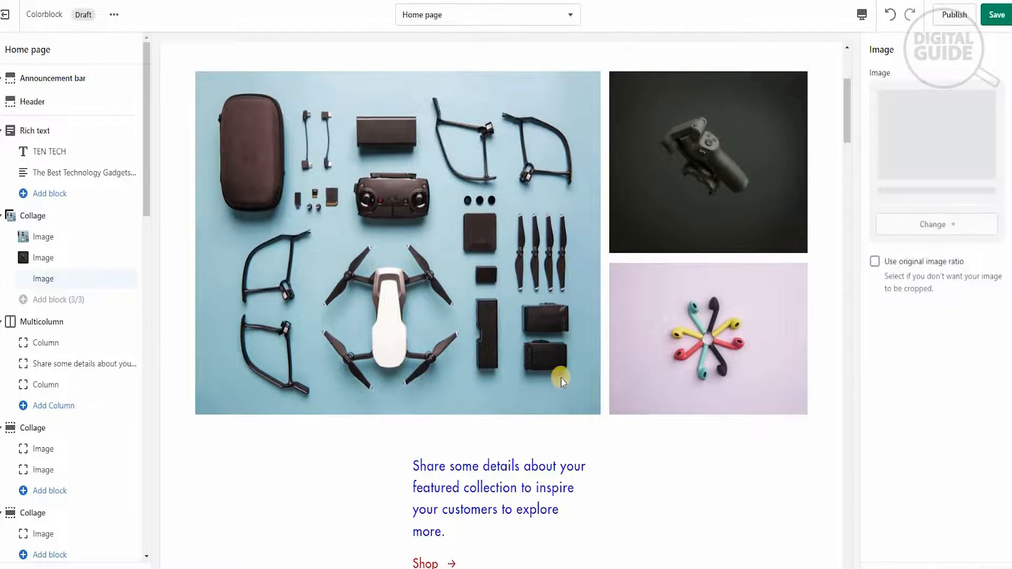
- Review the home page preview from the header and rich text through the filled collage to the section below
scroll(561, 378, up, 1)
scroll(561, 378, up, 4)
scroll(561, 377, down, 3)
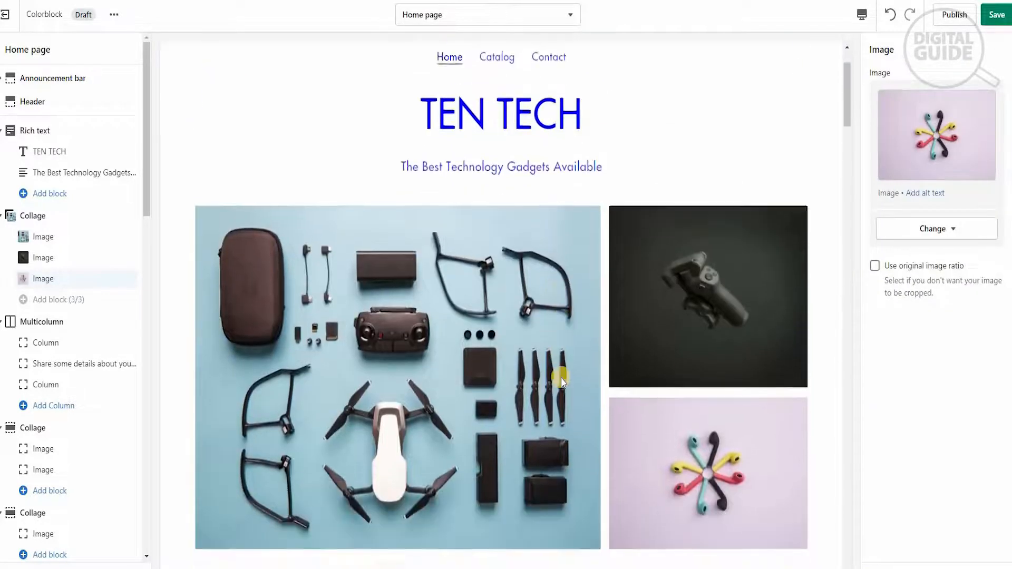
scroll(561, 377, up, 3)
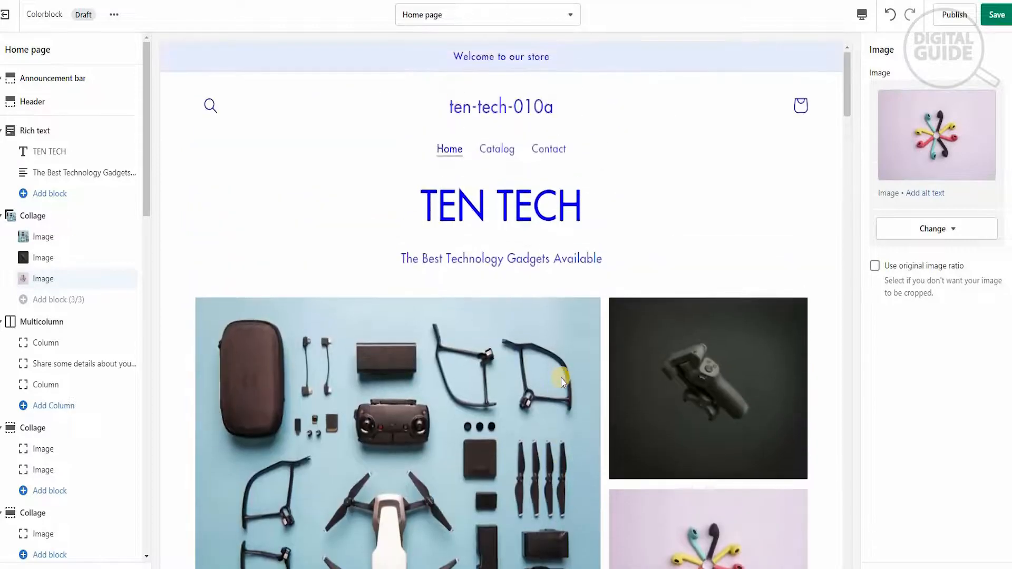
scroll(561, 377, down, 2)
scroll(561, 378, down, 6)
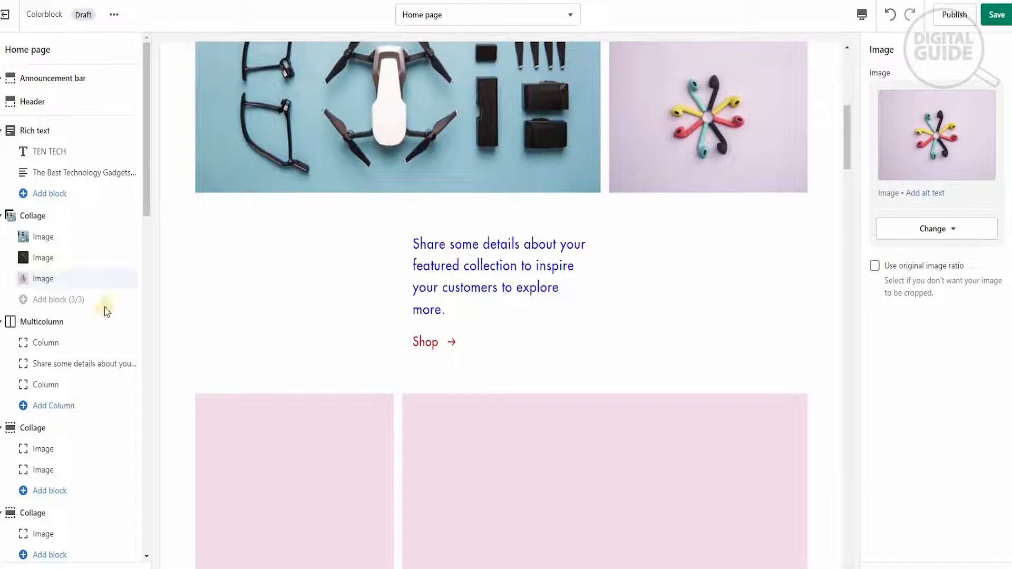
- Clear the heading of the middle column in the multicolumn section below the filled collage
click(47, 342)
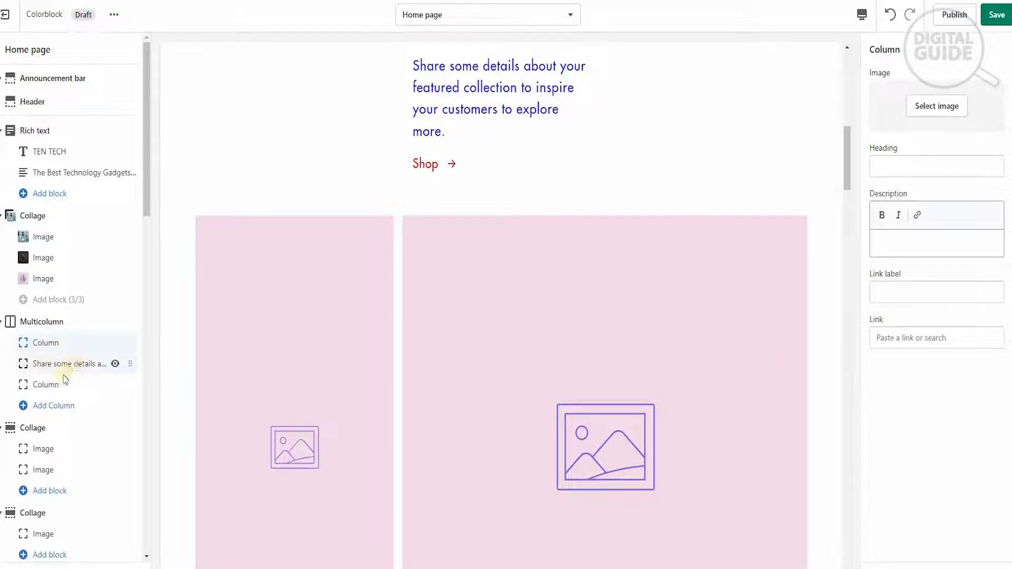
scroll(484, 168, up, 1)
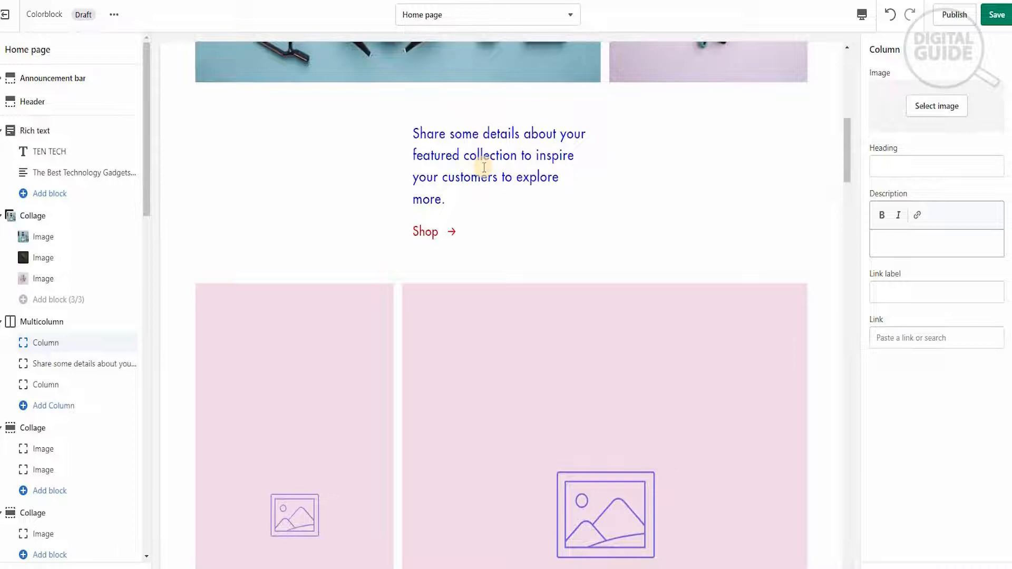
click(89, 369)
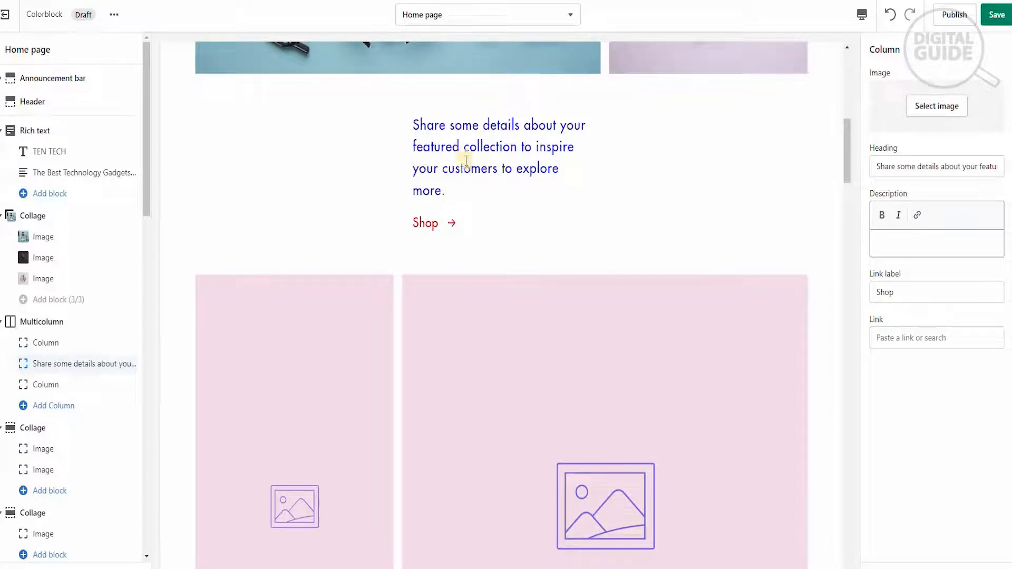
drag(976, 167, 875, 167)
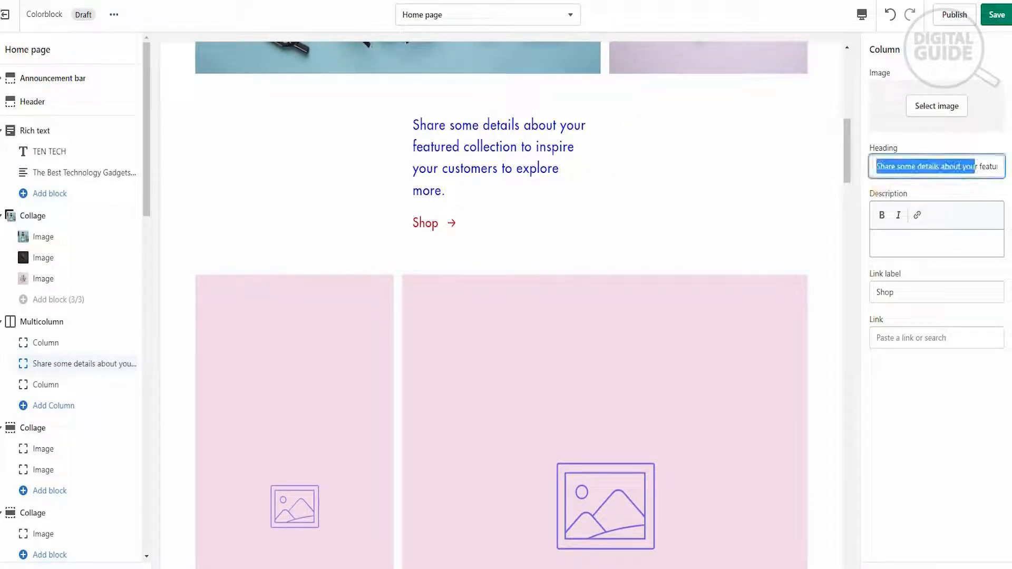
key(BackSpace)
key(ctrl+a)
key(BackSpace)
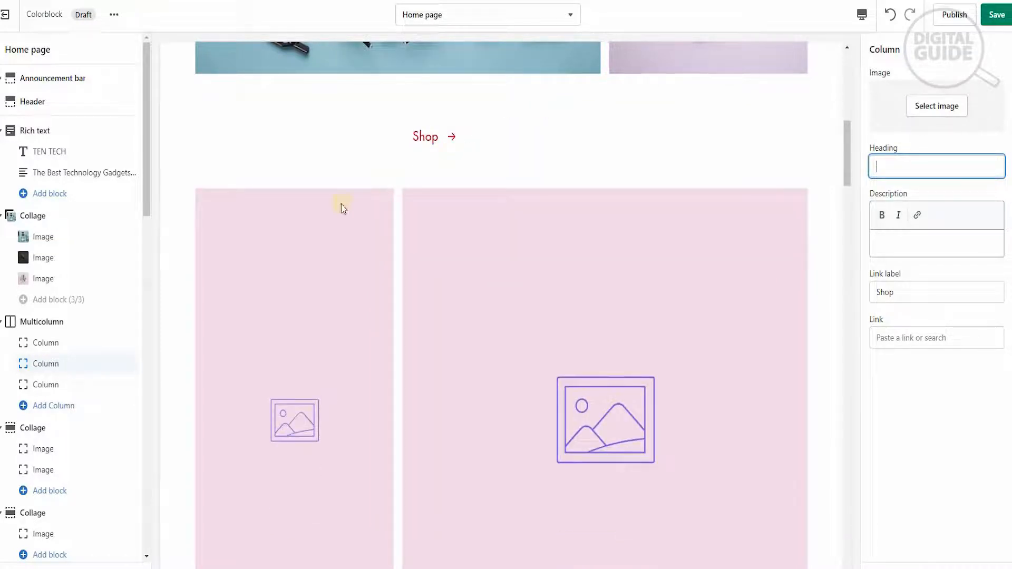
- Remove the "Shop" link label from the same middle column
click(538, 147)
double_click(920, 287)
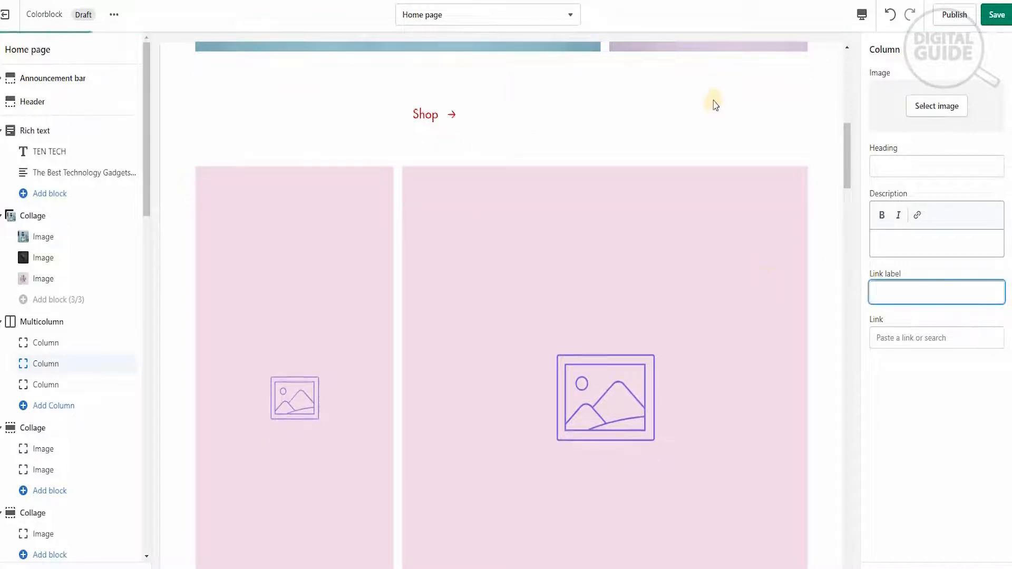
drag(848, 150, 816, 140)
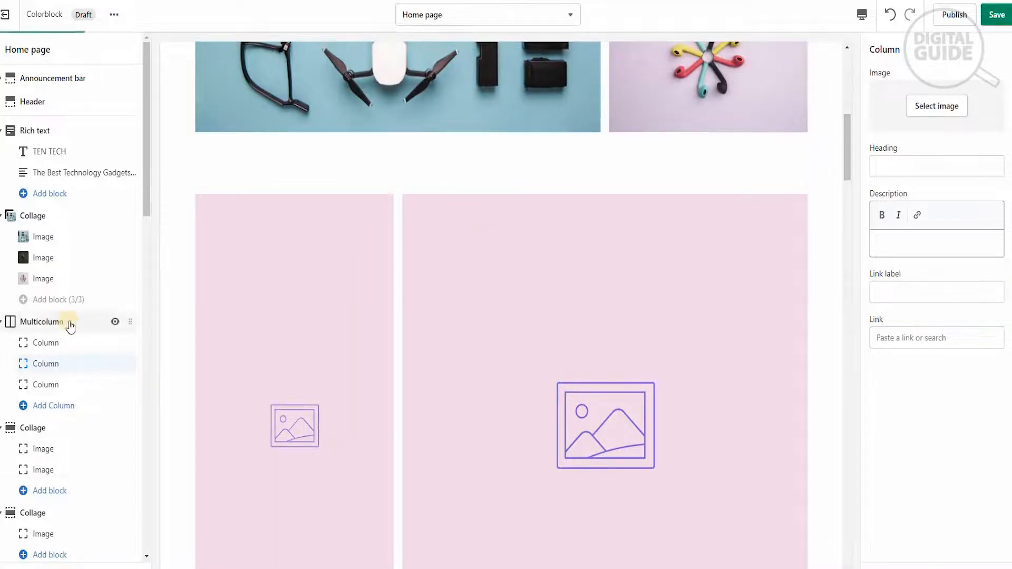
- Hide the multicolumn section directly below the filled collage and check the home page preview
mouse_move(130, 342)
mouse_down()
mouse_move(116, 383)
mouse_move(110, 341)
mouse_up()
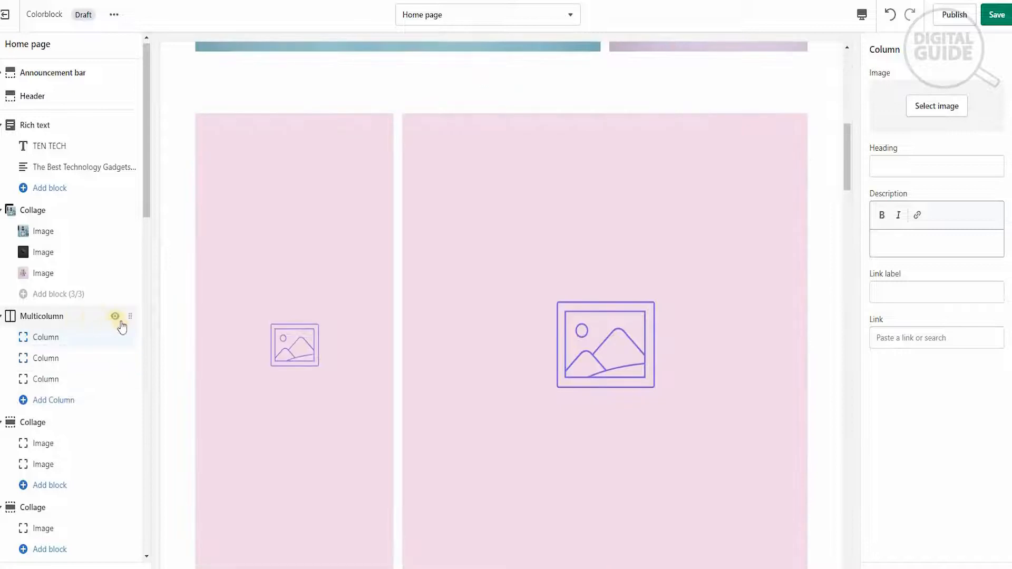
click(114, 316)
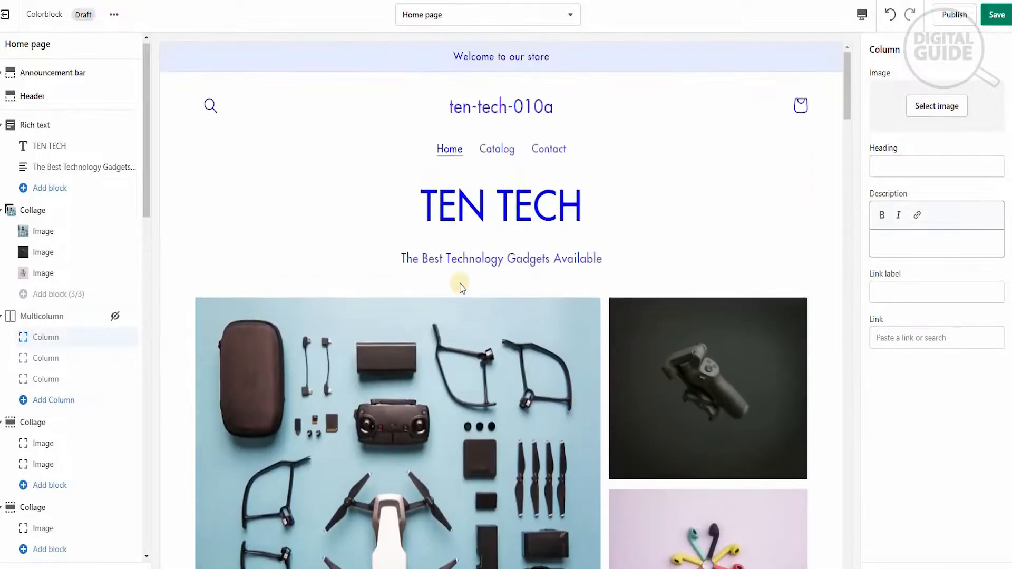
scroll(461, 284, down, 7)
scroll(461, 284, up, 3)
scroll(460, 283, up, 5)
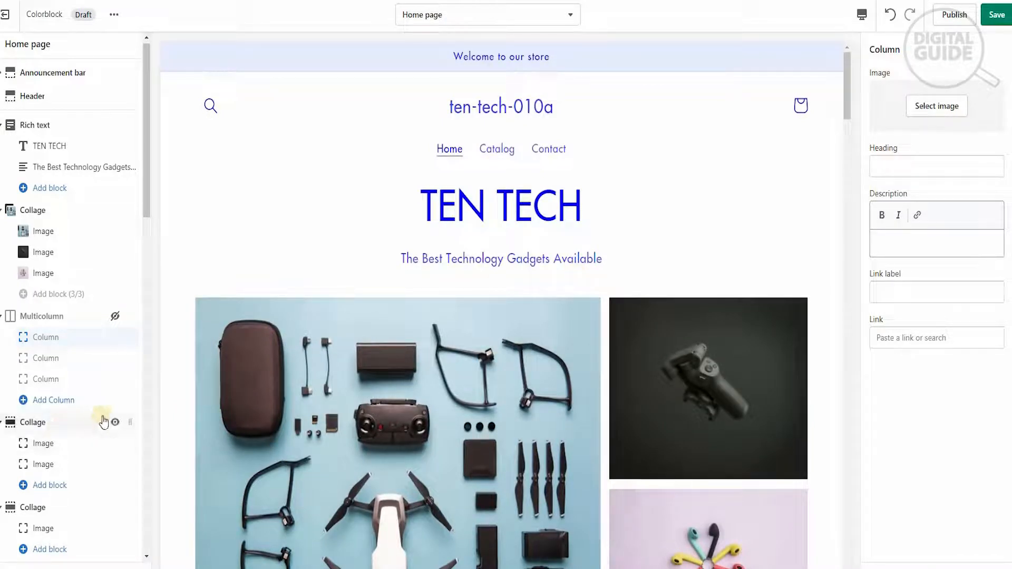
- Hide the empty two-image collage below the hidden multicolumn and save the theme changes
click(116, 423)
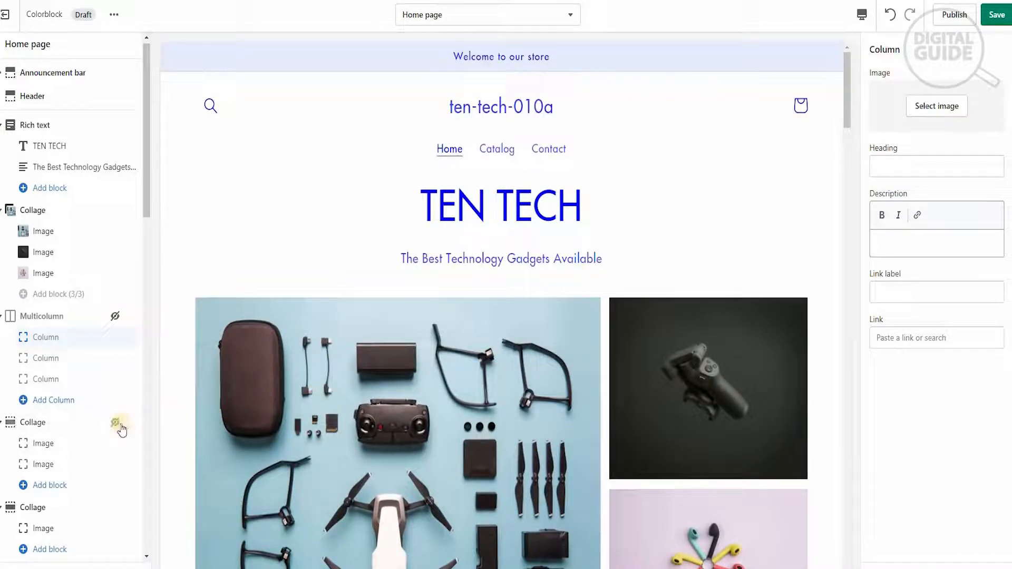
scroll(61, 402, down, 5)
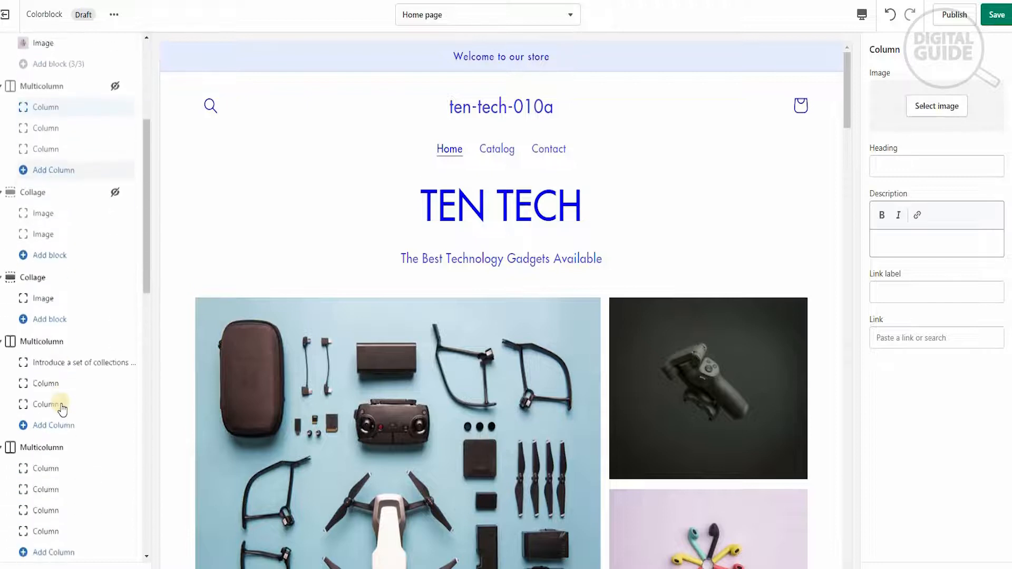
scroll(331, 425, down, 10)
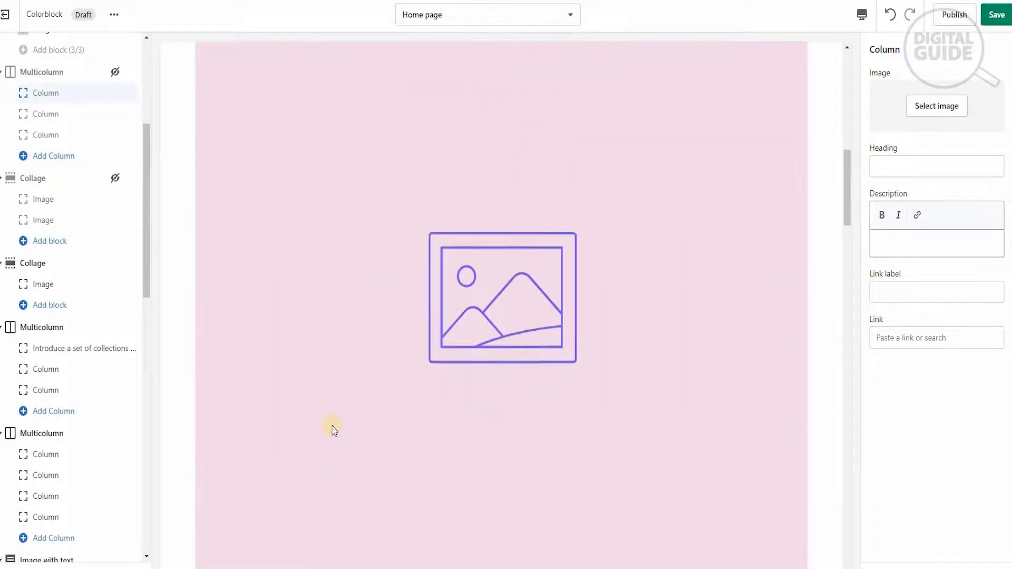
scroll(332, 428, down, 8)
scroll(332, 428, up, 9)
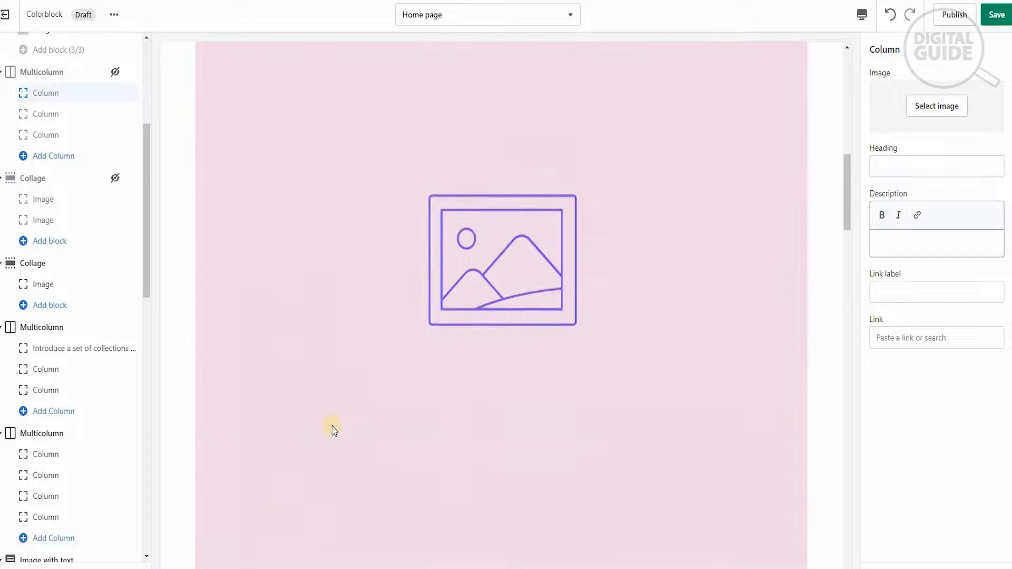
scroll(332, 428, up, 11)
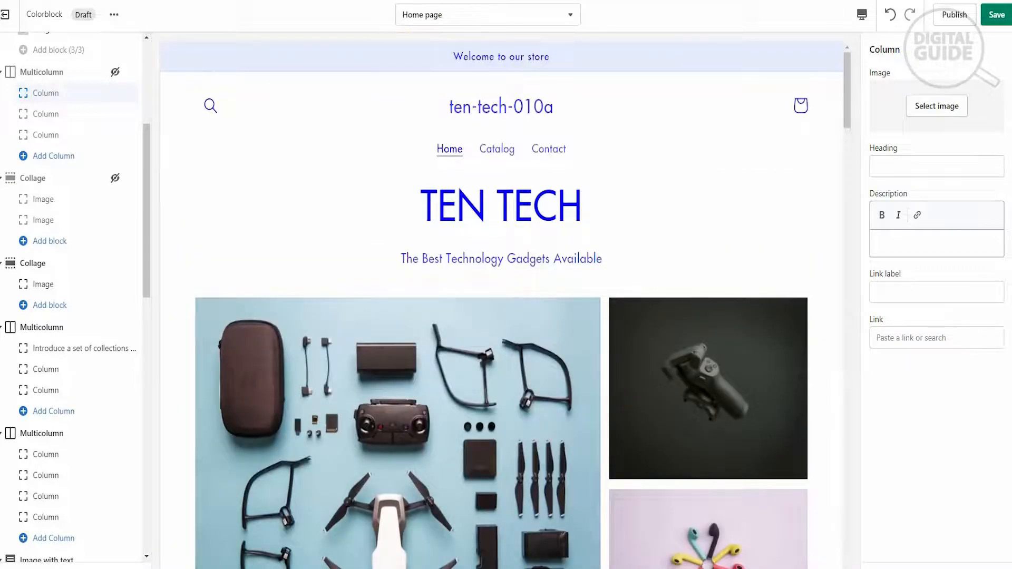
click(995, 13)
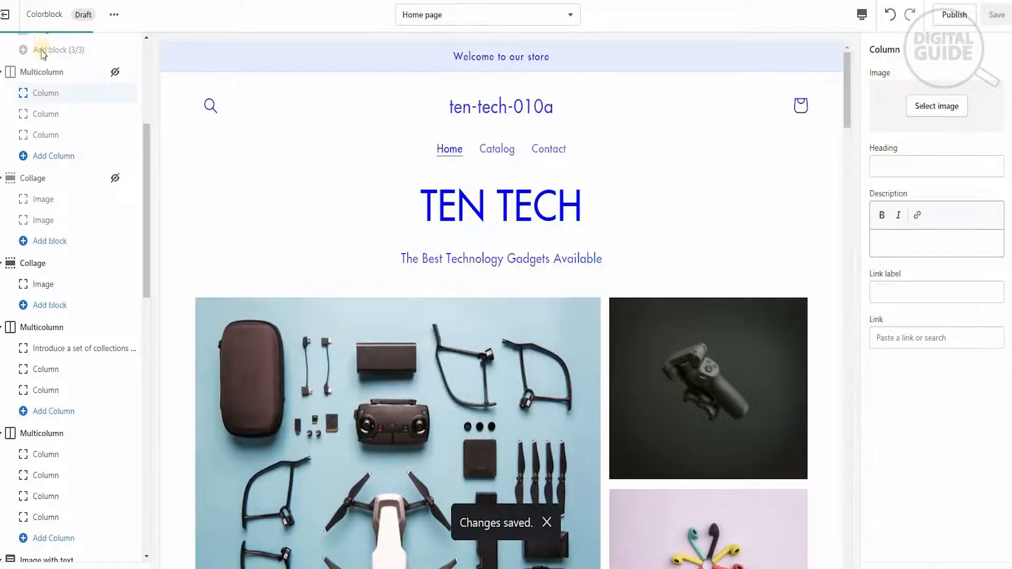
- Leave the theme editor and open a blank form for adding a new product to the store
click(10, 20)
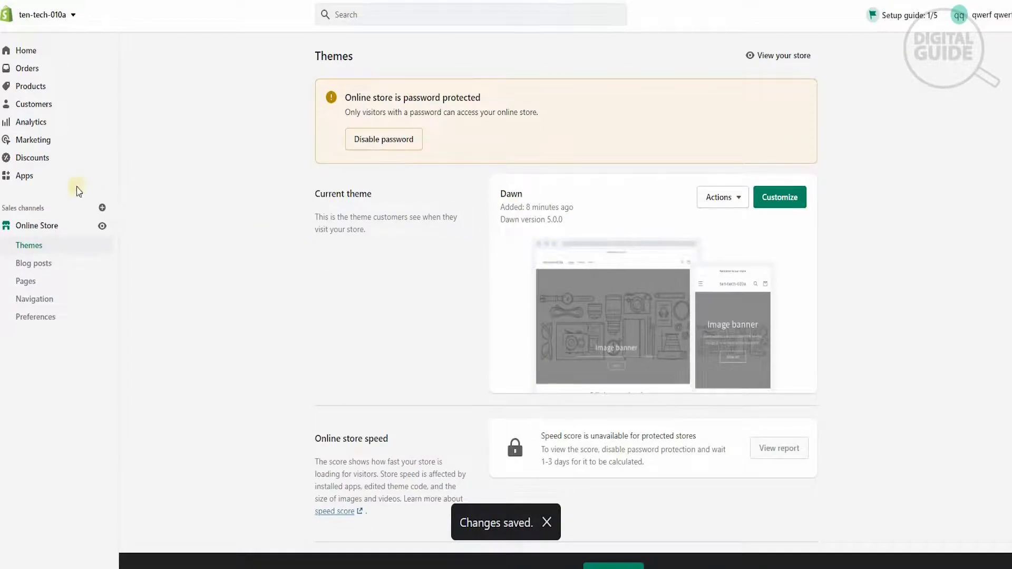
click(26, 90)
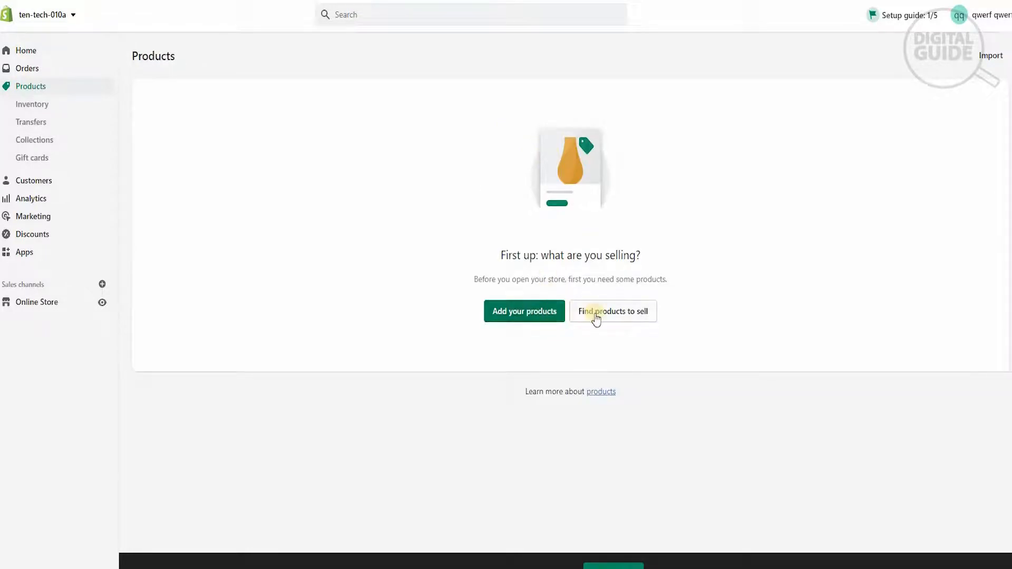
click(536, 318)
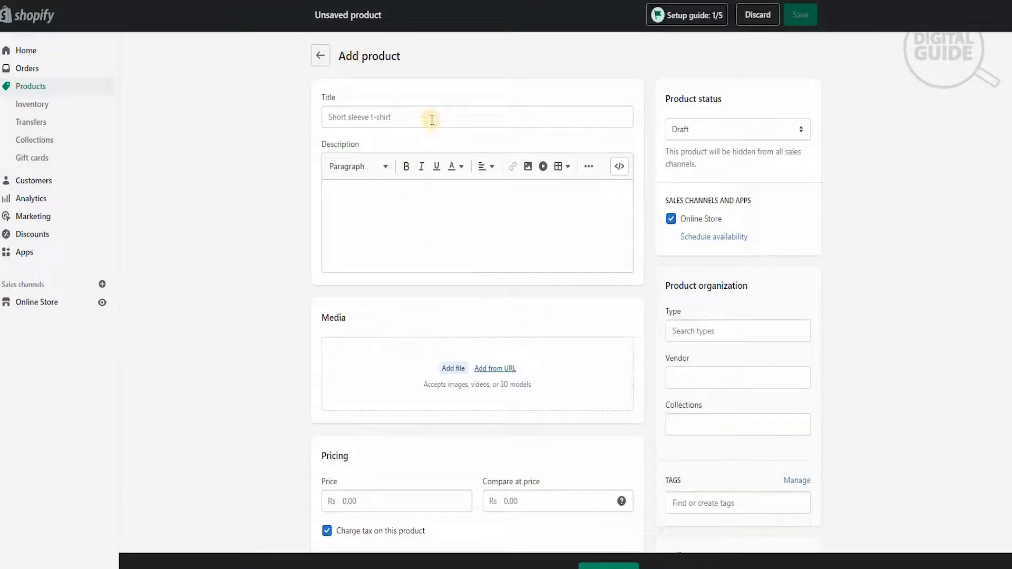
- Review the new product form's title, description, media, pricing, inventory, shipping and customs fields
click(432, 120)
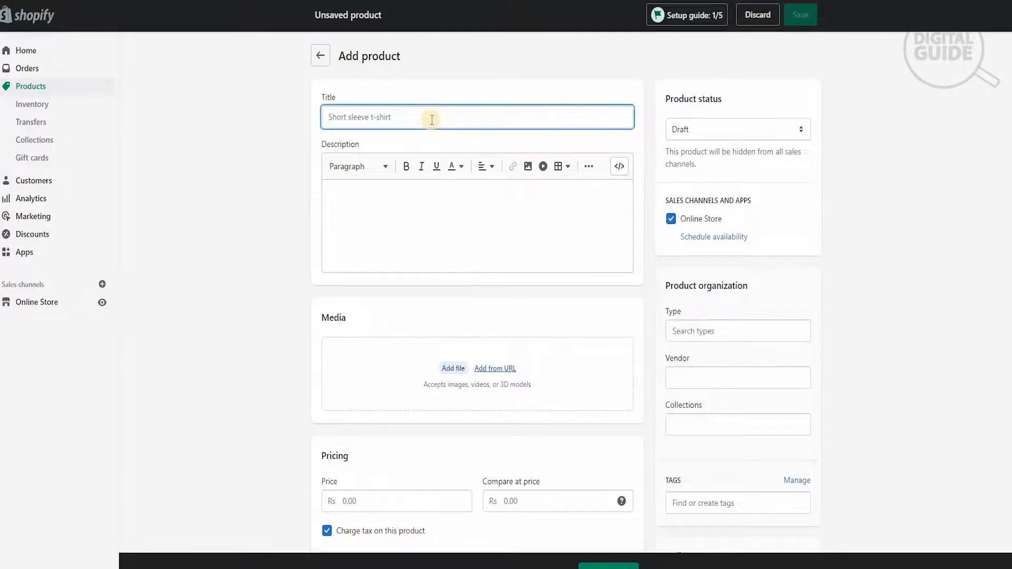
click(394, 208)
scroll(386, 303, down, 1)
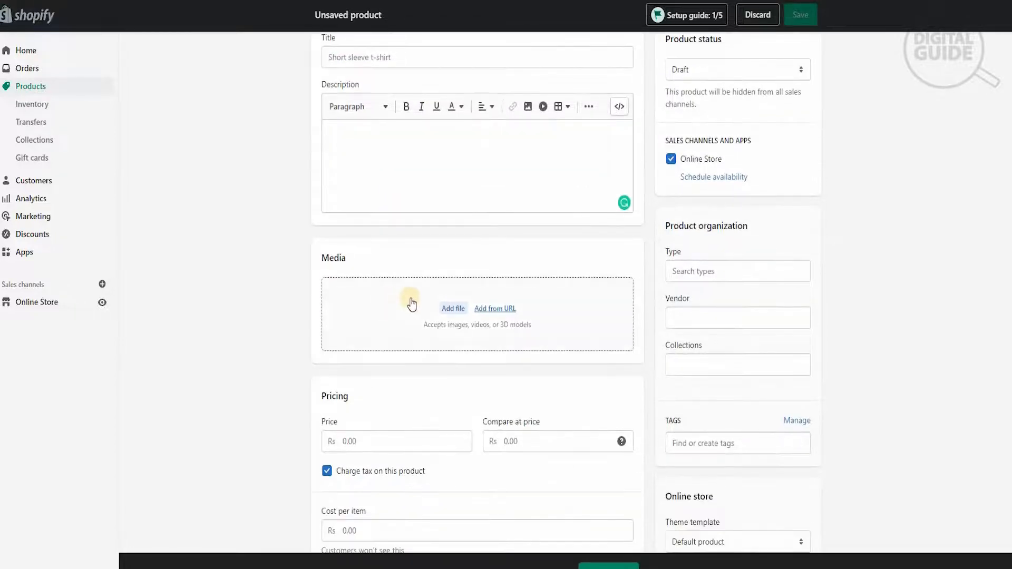
scroll(411, 301, down, 2)
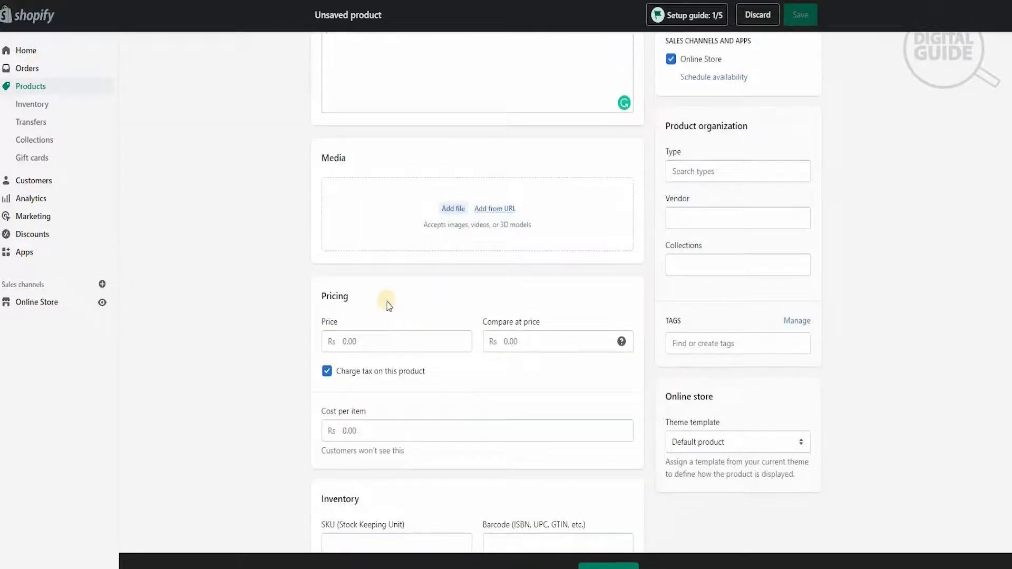
scroll(387, 317, down, 2)
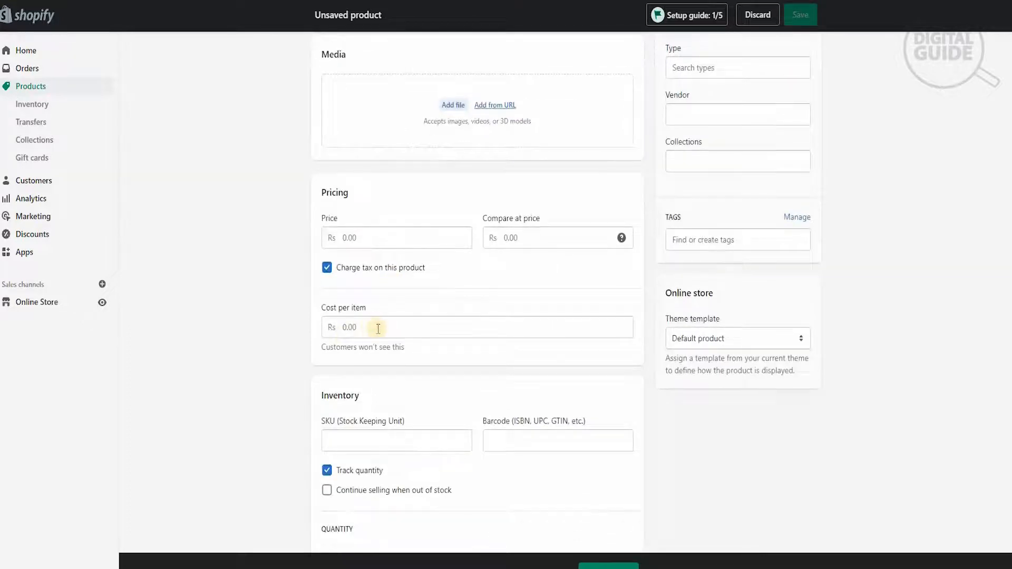
scroll(379, 328, down, 1)
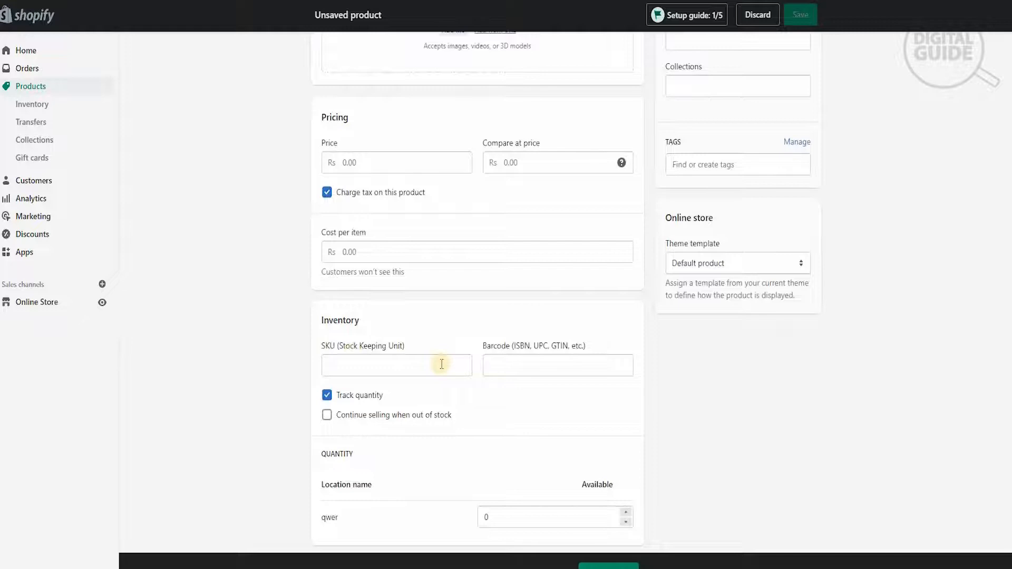
scroll(442, 366, down, 2)
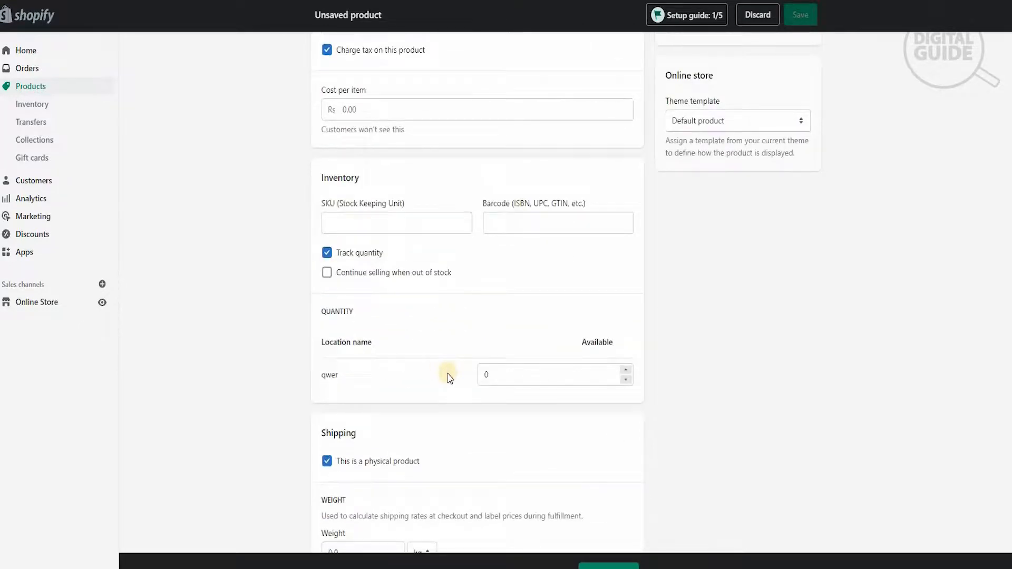
scroll(450, 378, down, 2)
scroll(417, 387, down, 2)
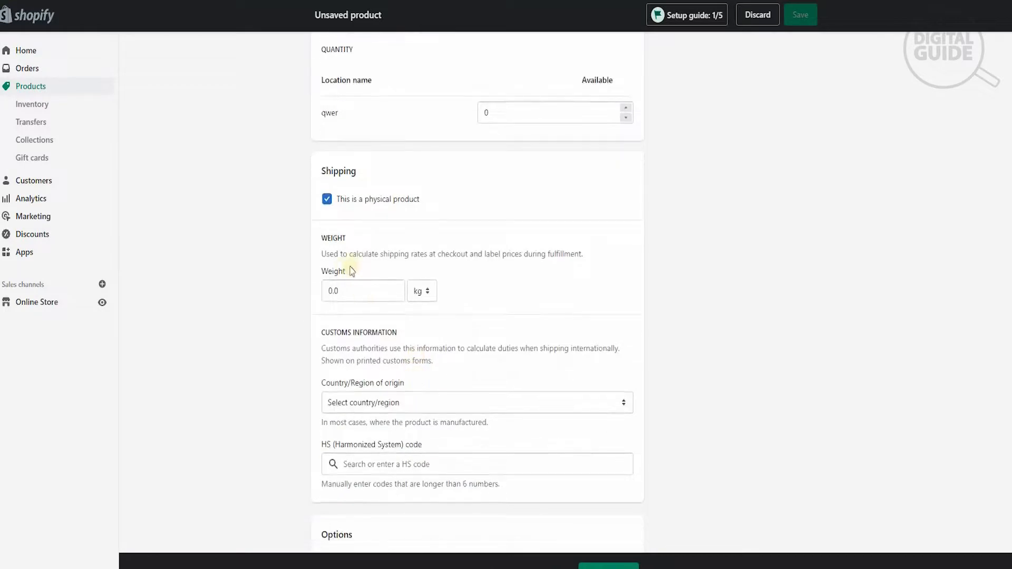
scroll(365, 372, down, 3)
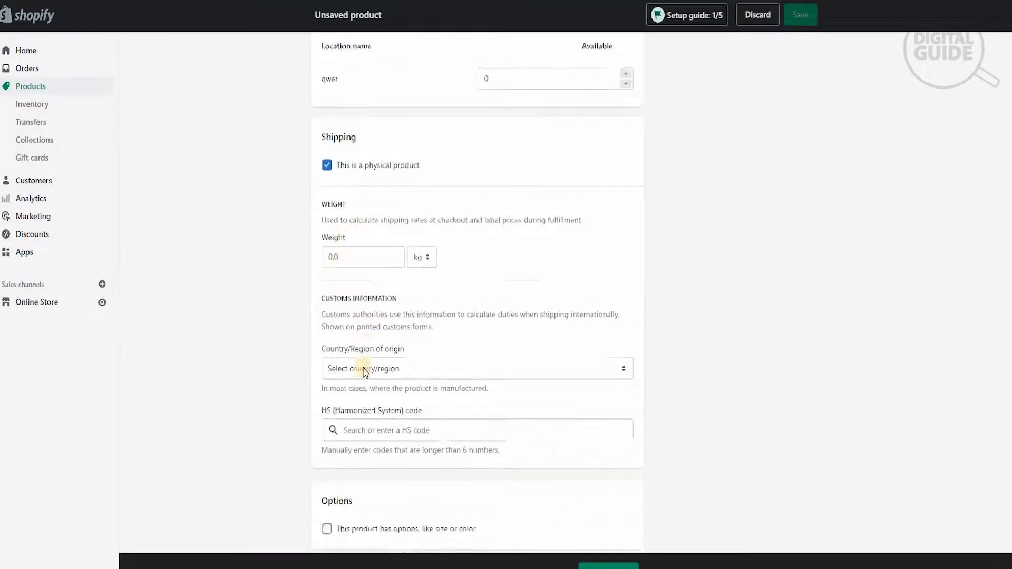
scroll(365, 372, up, 13)
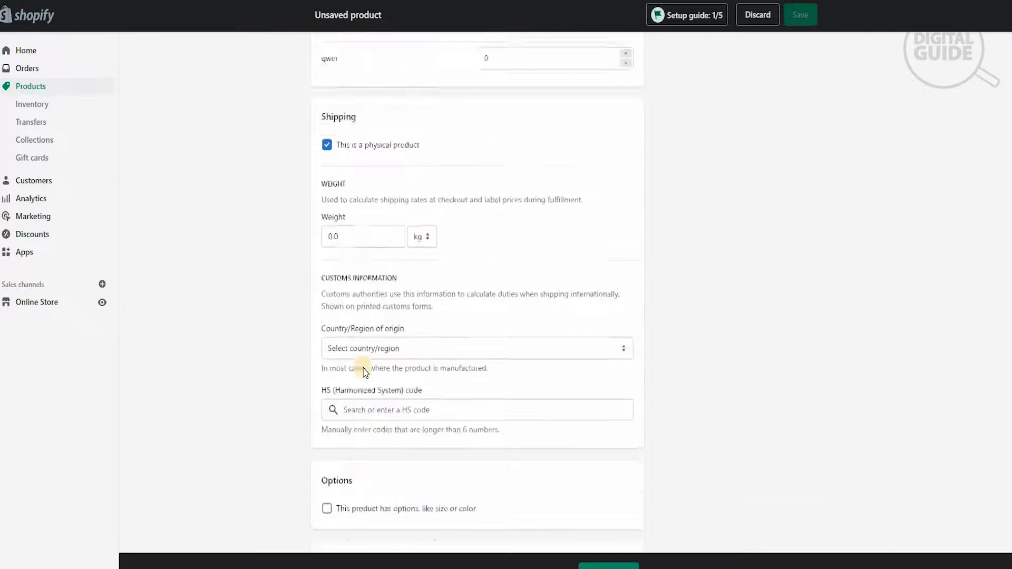
- Examine the product form's status, sales channel, product organization, tags and theme template settings
scroll(614, 388, up, 4)
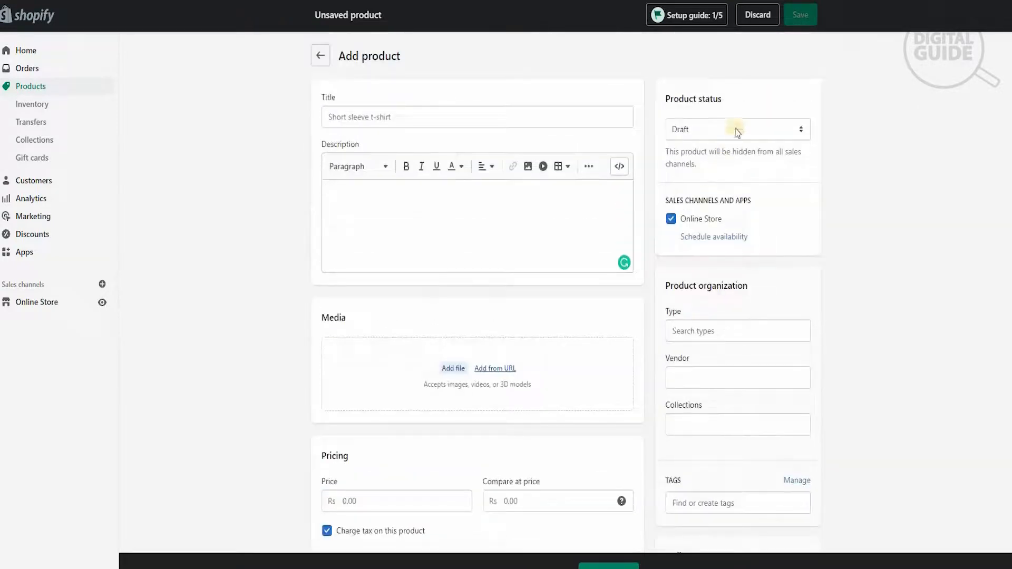
scroll(781, 206, down, 2)
scroll(786, 213, down, 1)
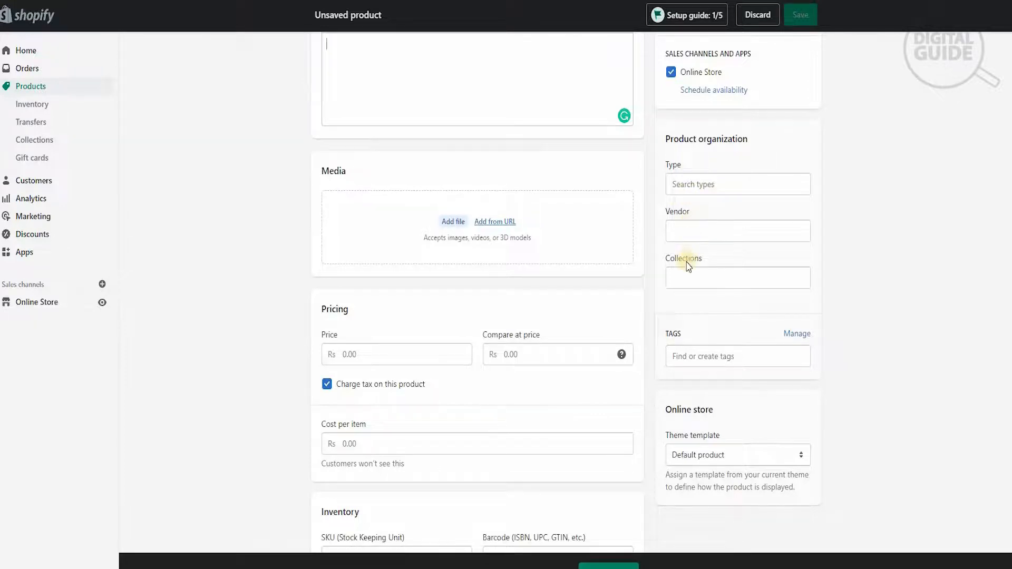
scroll(687, 262, down, 5)
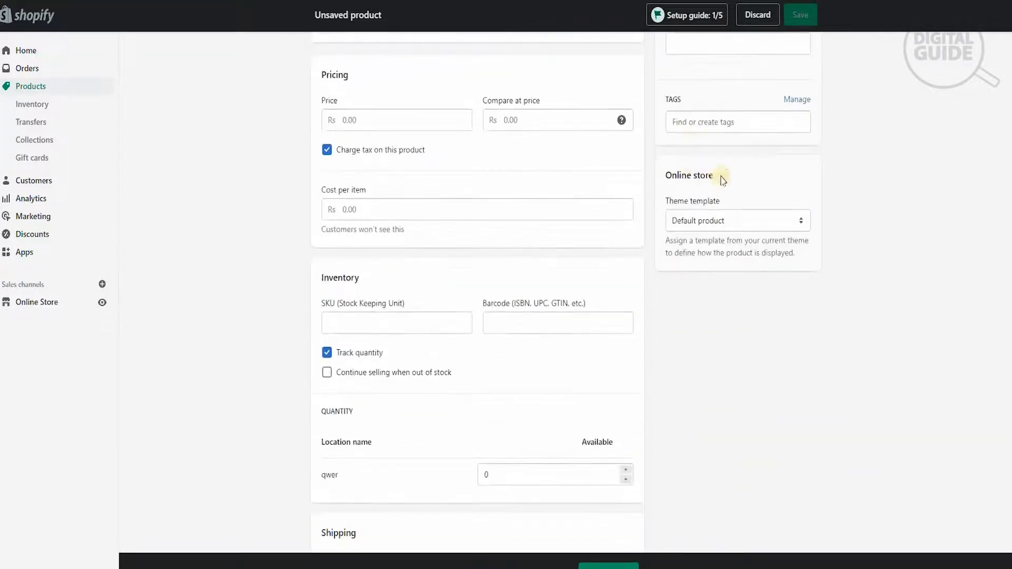
scroll(696, 196, up, 8)
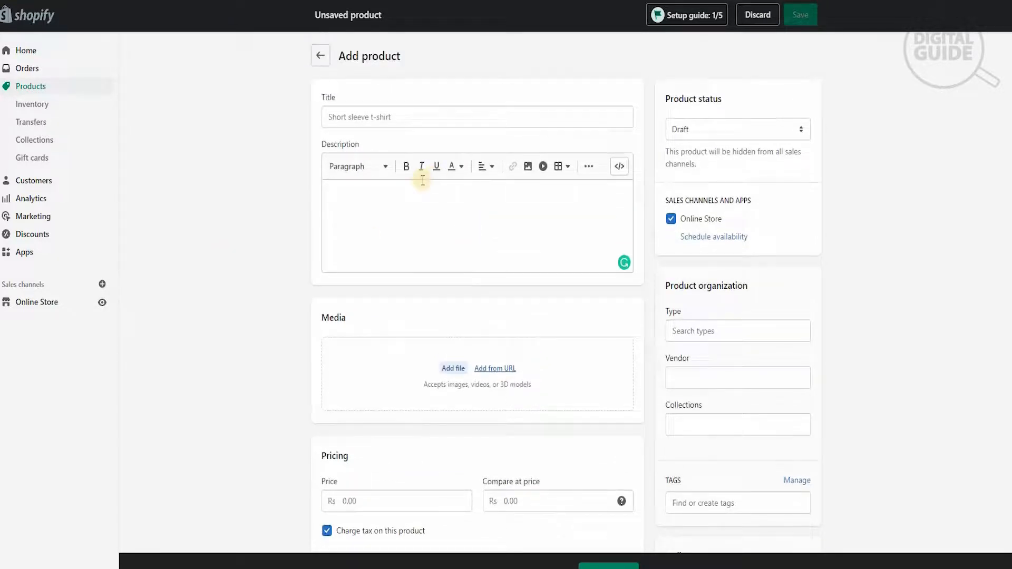
scroll(422, 180, down, 1)
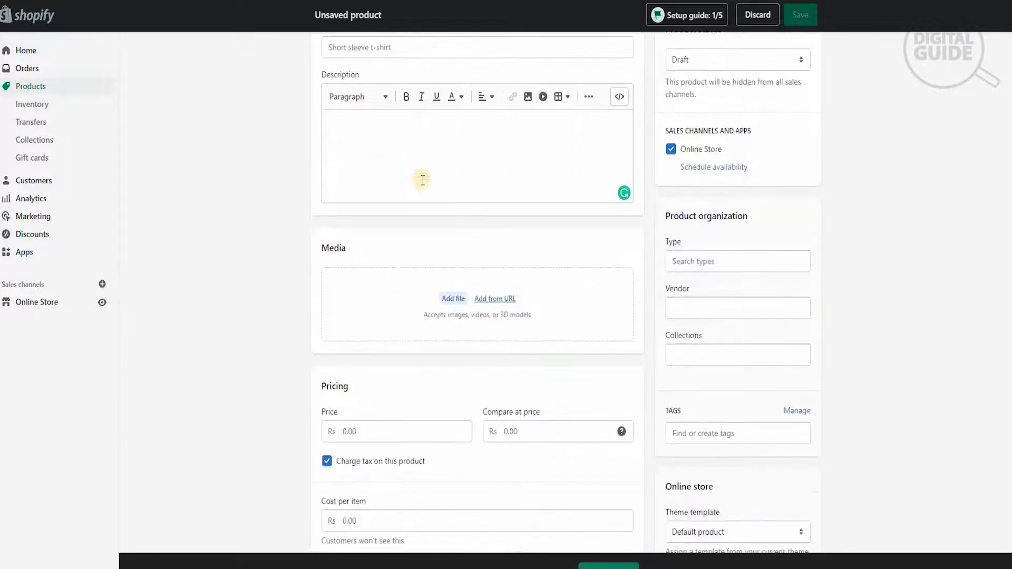
- Add the DSers-AliExpress Dropshipping app from the recommended starter apps and install it on the store
click(24, 253)
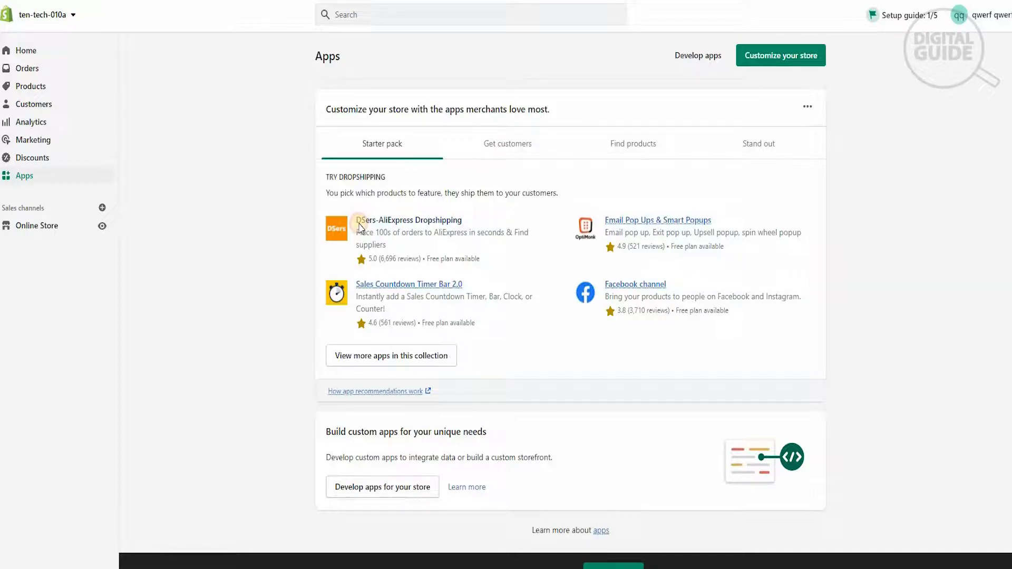
click(360, 227)
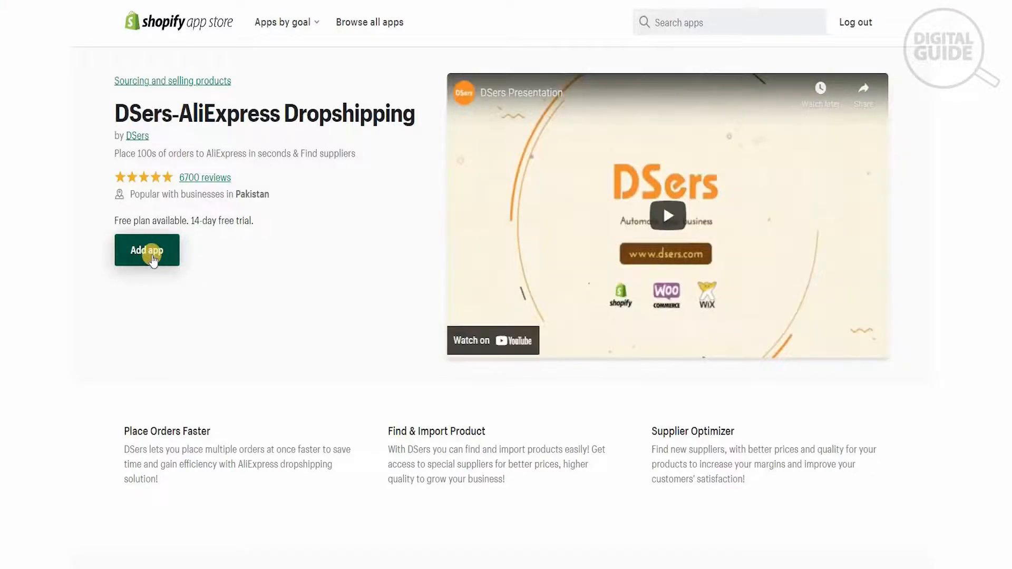
click(152, 256)
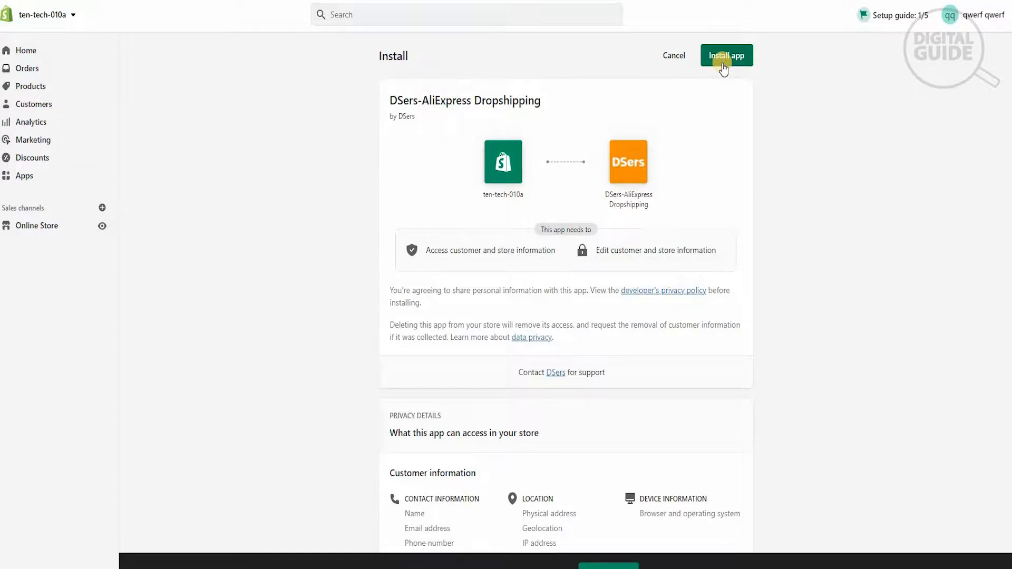
click(722, 63)
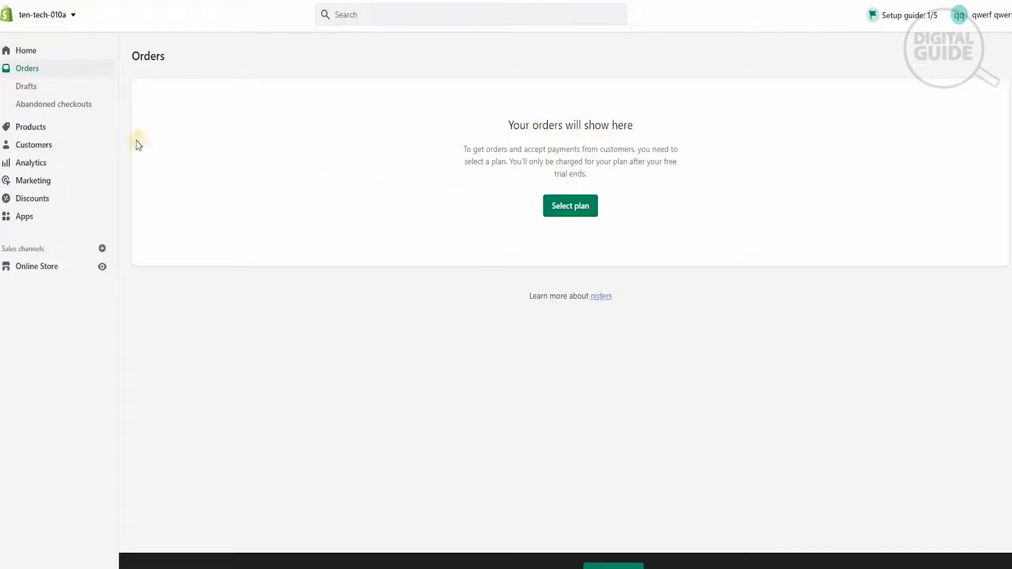
- Look through the store's product area, including its inventory, transfers and collections pages
click(29, 126)
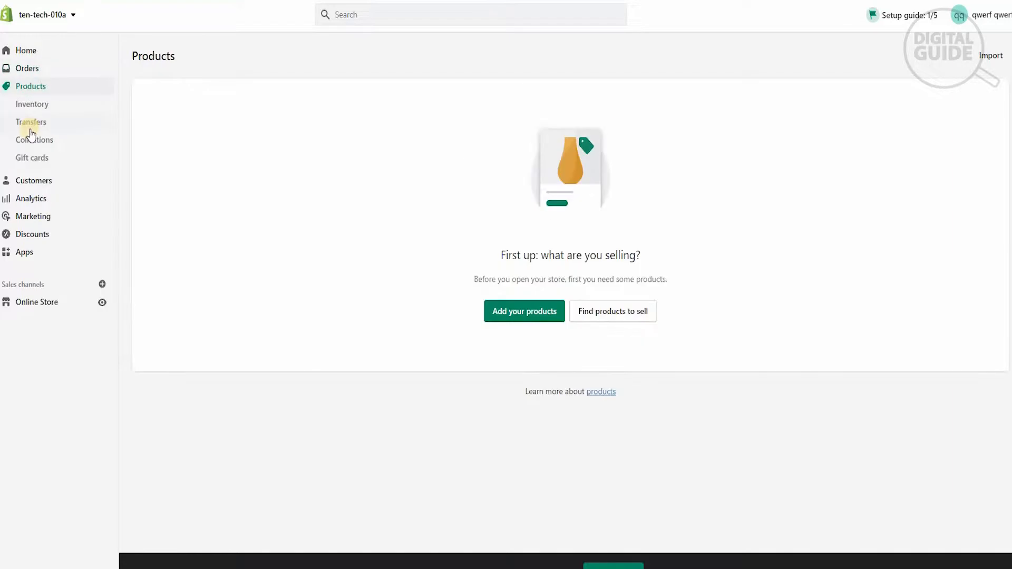
click(44, 108)
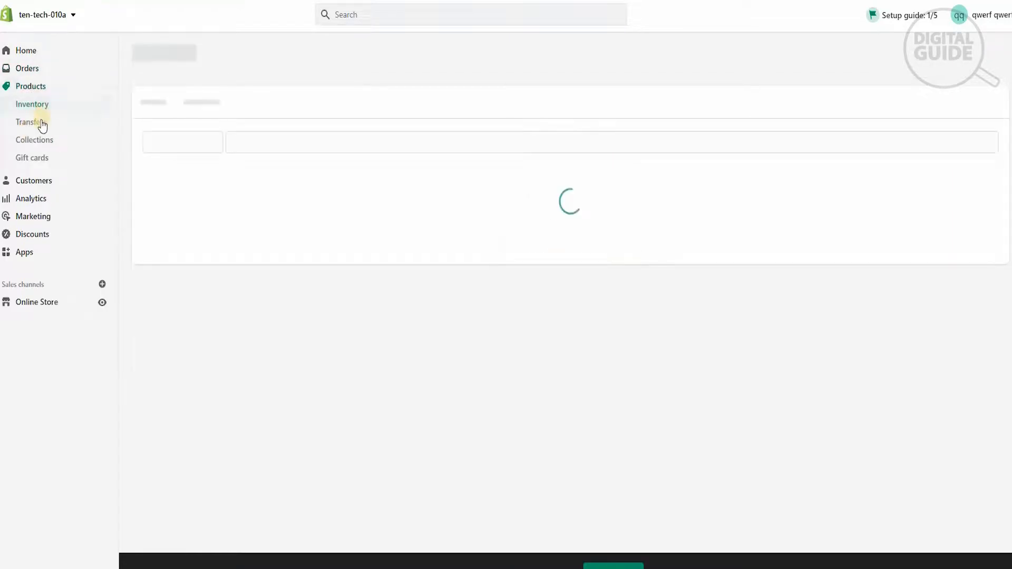
click(42, 124)
click(42, 142)
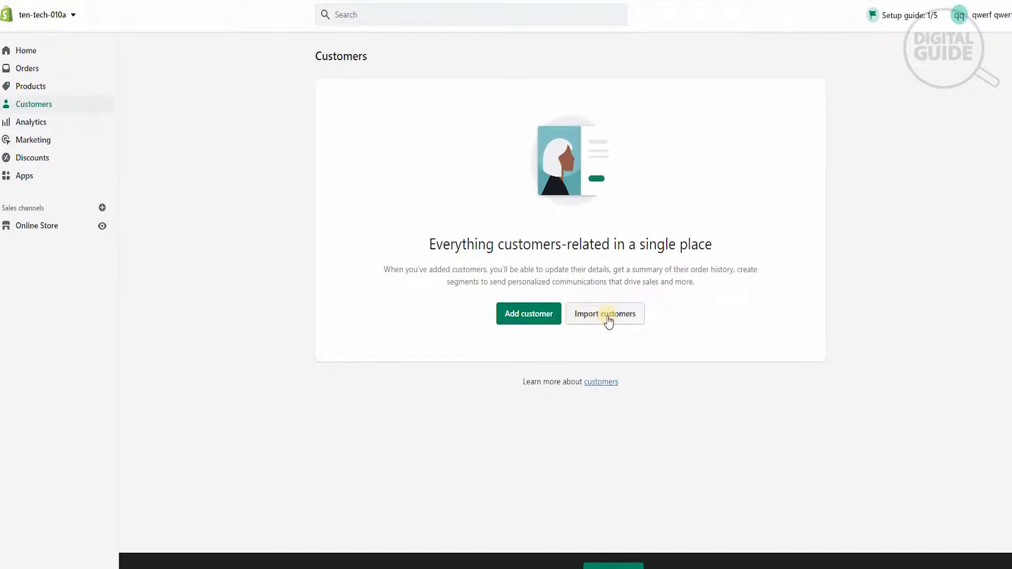
- Examine the analytics dashboard's sales, sessions, conversion, order, traffic source and landing page cards
click(56, 123)
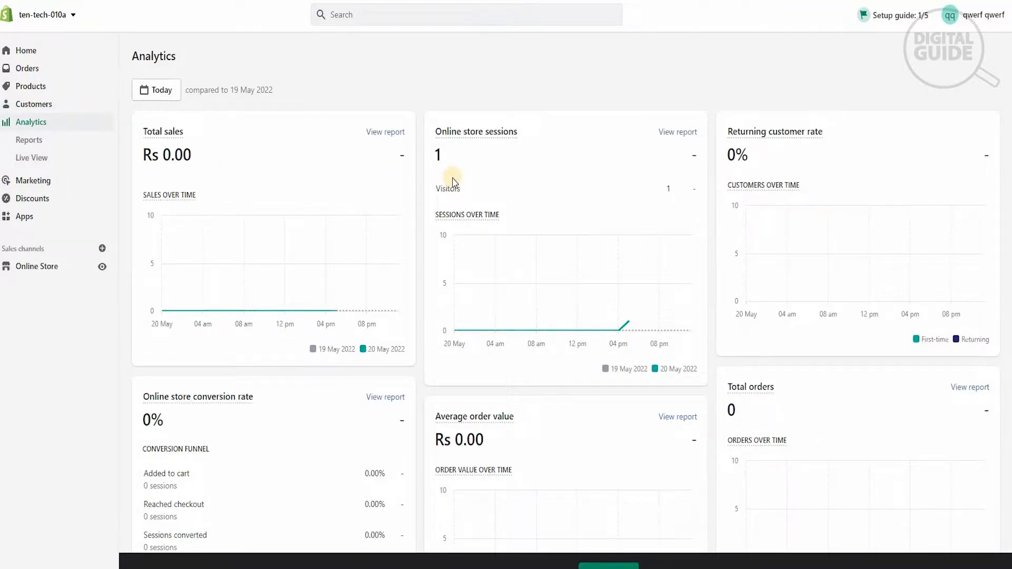
scroll(453, 181, down, 1)
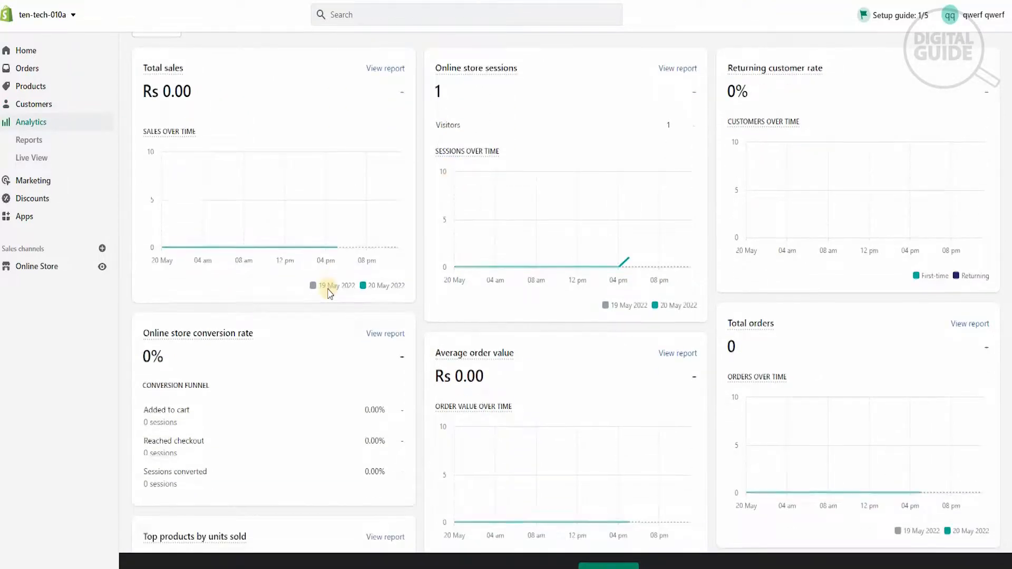
scroll(329, 293, down, 1)
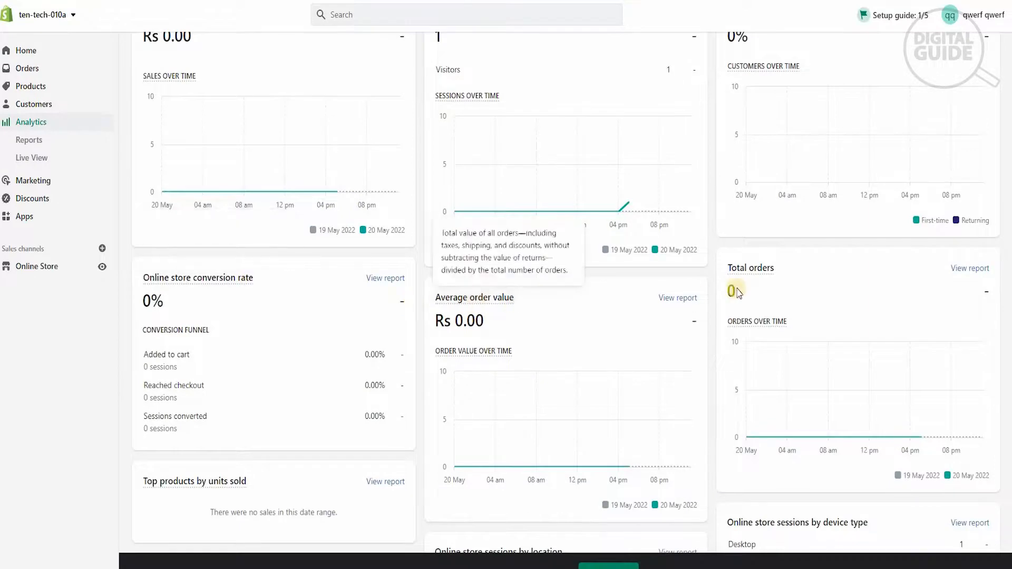
scroll(738, 293, down, 2)
scroll(738, 291, down, 3)
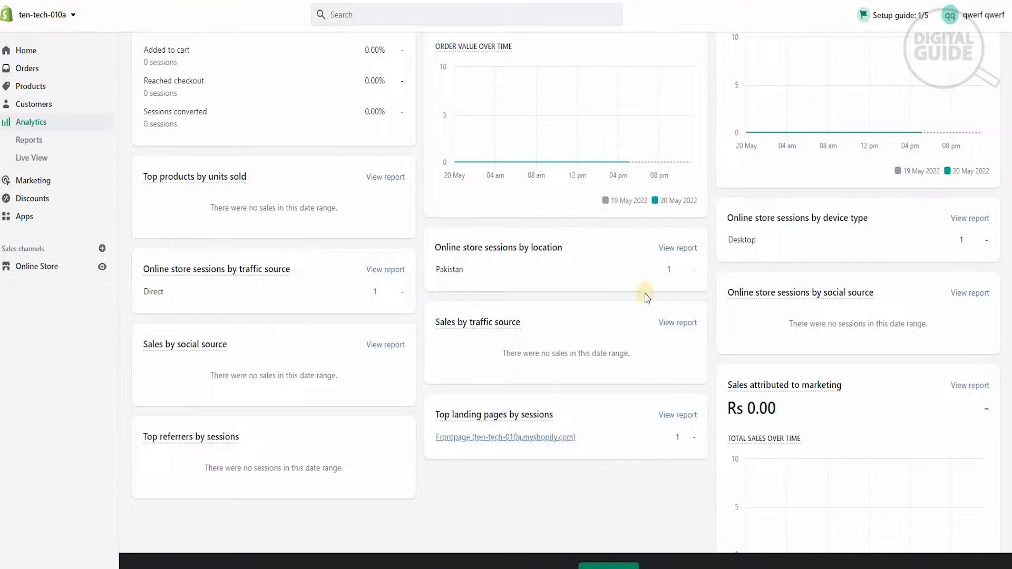
scroll(505, 385, down, 2)
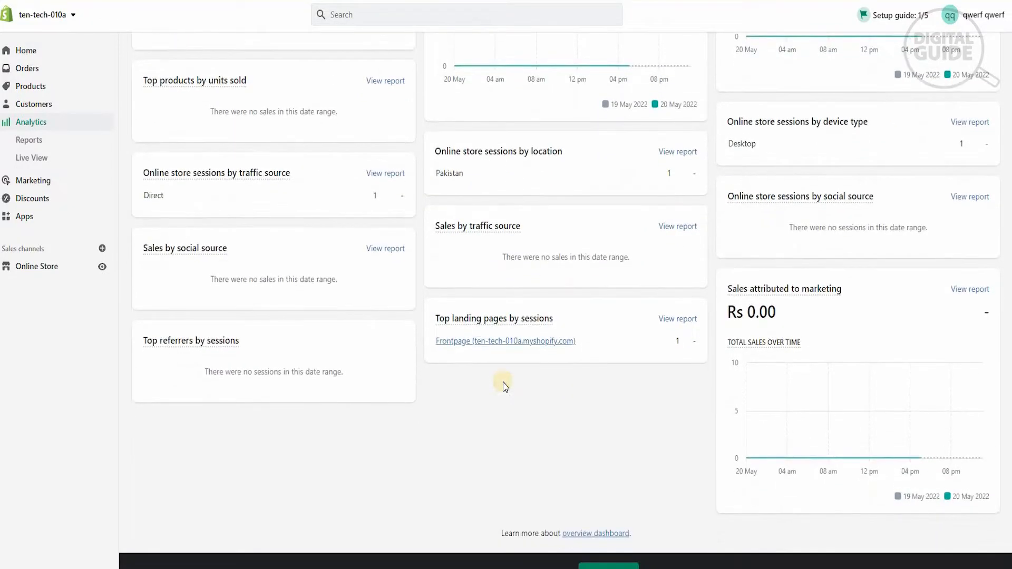
scroll(504, 386, up, 6)
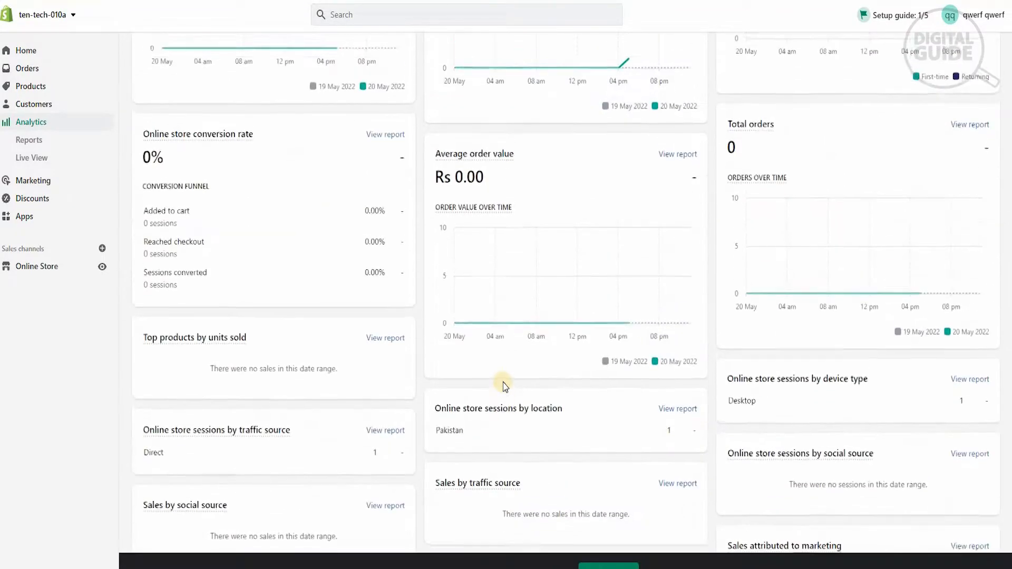
scroll(504, 387, up, 3)
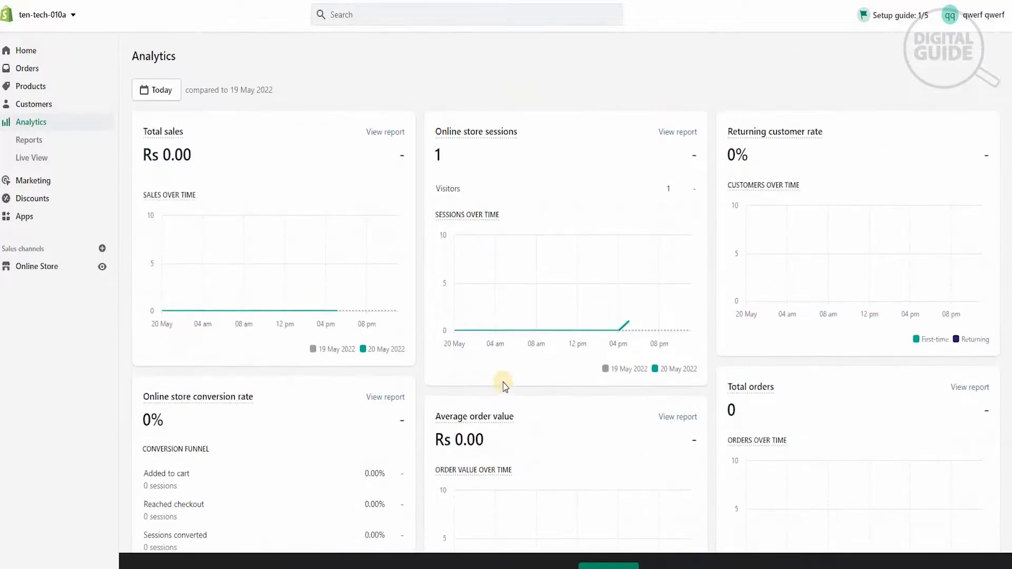
scroll(505, 387, down, 7)
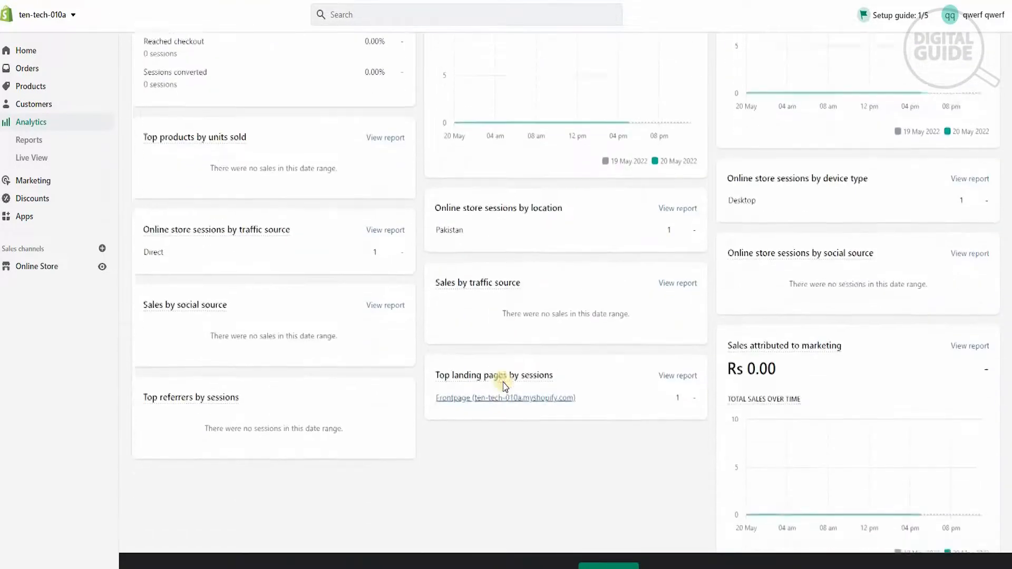
scroll(504, 386, up, 7)
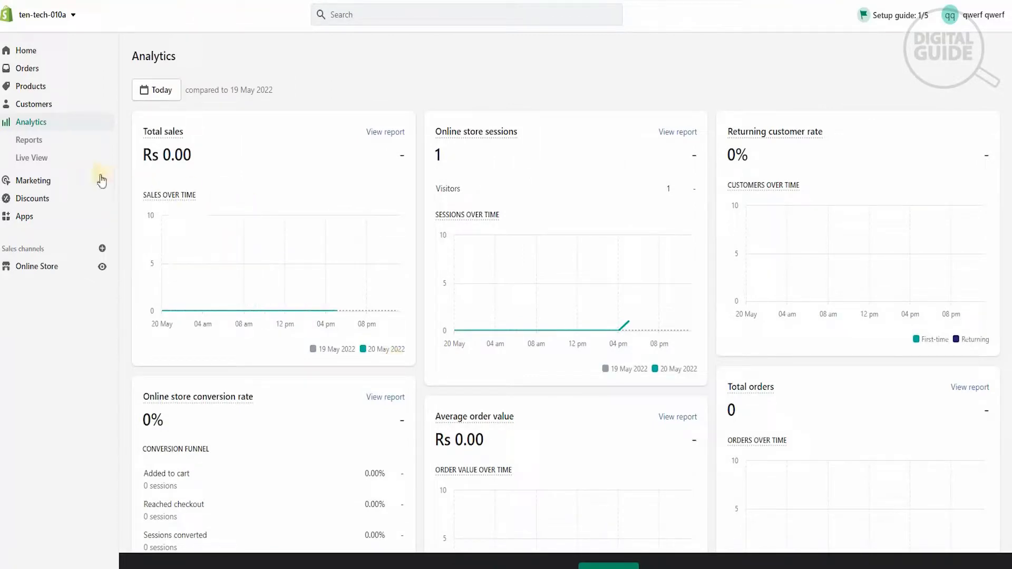
- Review the available analytics reports, including the sales, acquisition, orders and profit margin categories
click(31, 144)
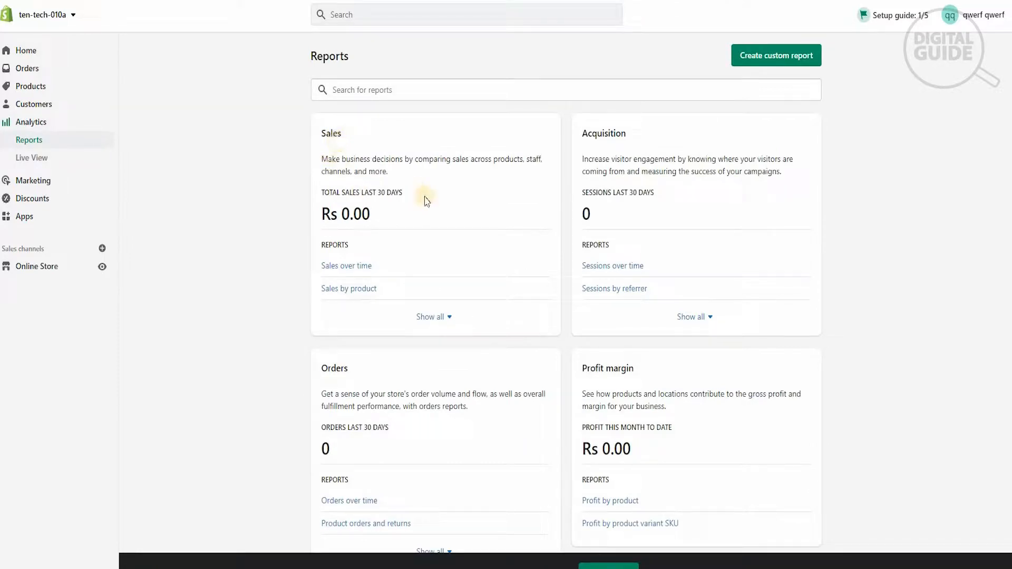
scroll(427, 258, down, 1)
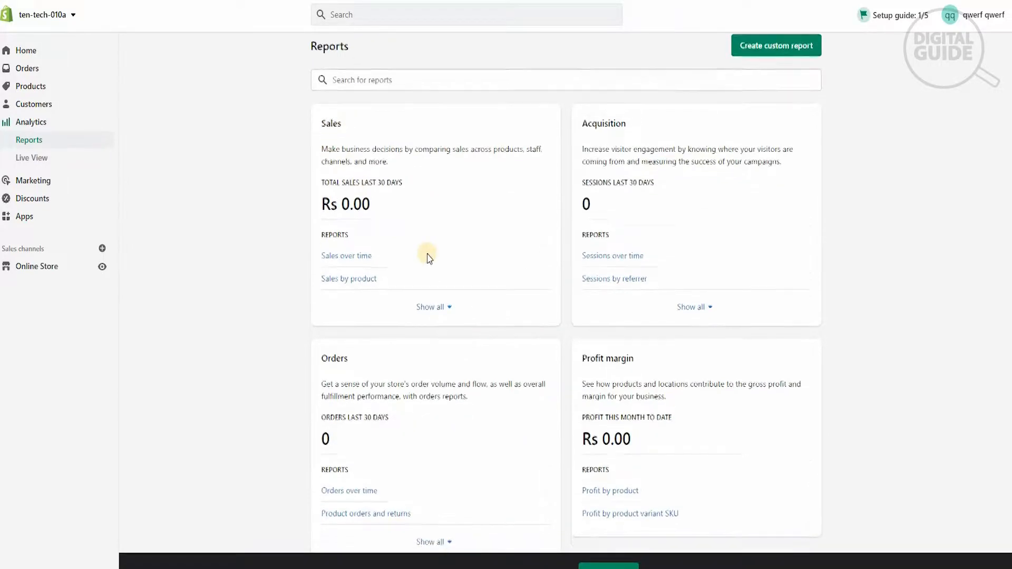
scroll(459, 264, down, 10)
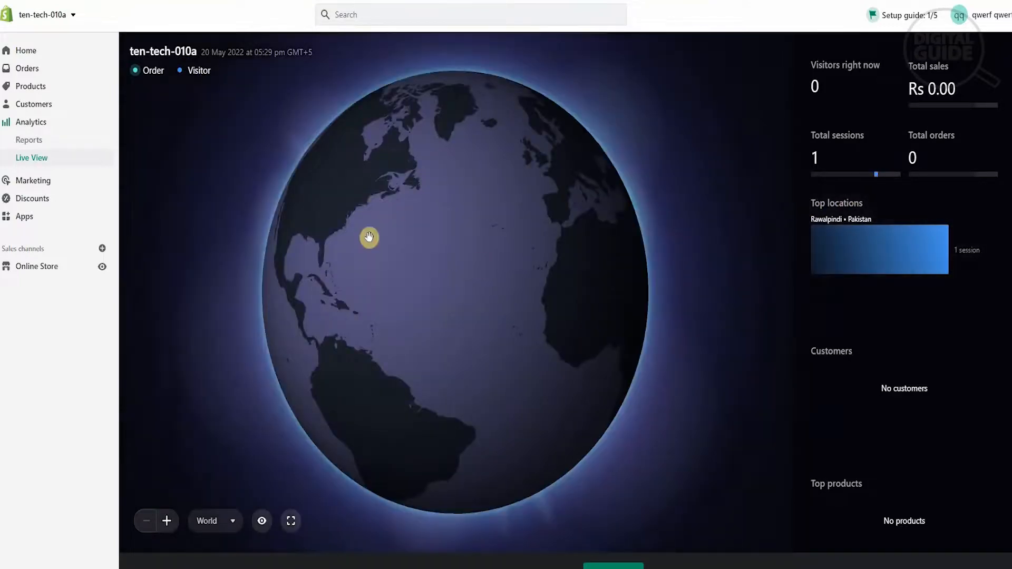
- Rotate the Live View globe to inspect visitor and order activity across different world regions
drag(388, 229, 583, 342)
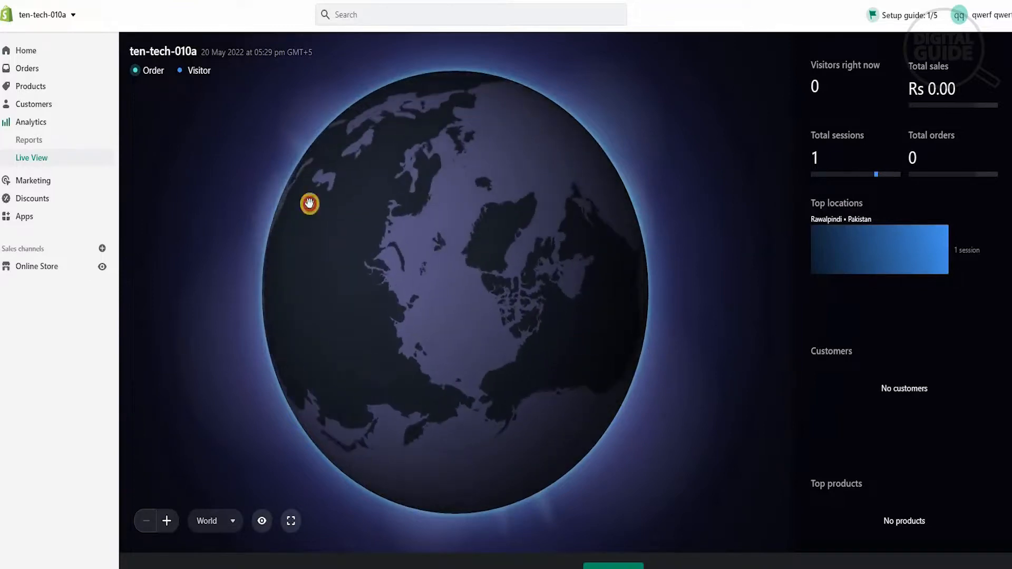
drag(309, 204, 302, 318)
drag(402, 243, 644, 219)
drag(556, 218, 208, 292)
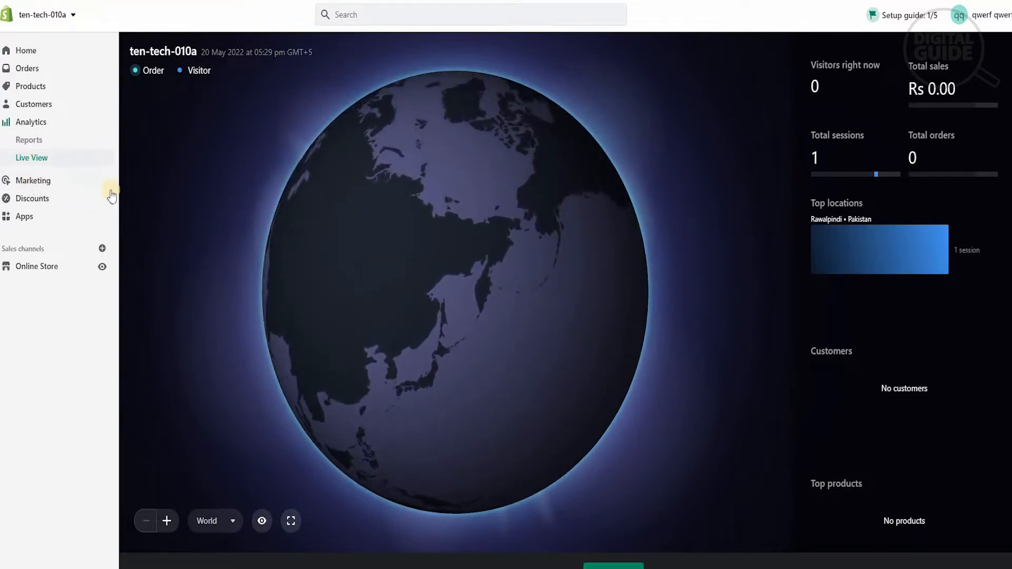
- Review the marketing overview's automations, campaign results and suggested marketing apps
click(27, 185)
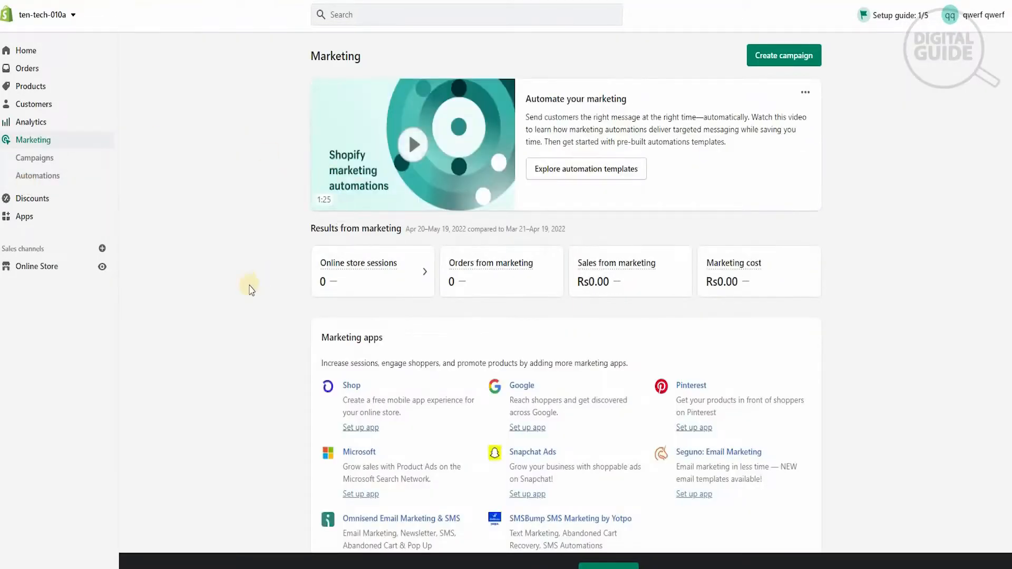
scroll(250, 289, down, 2)
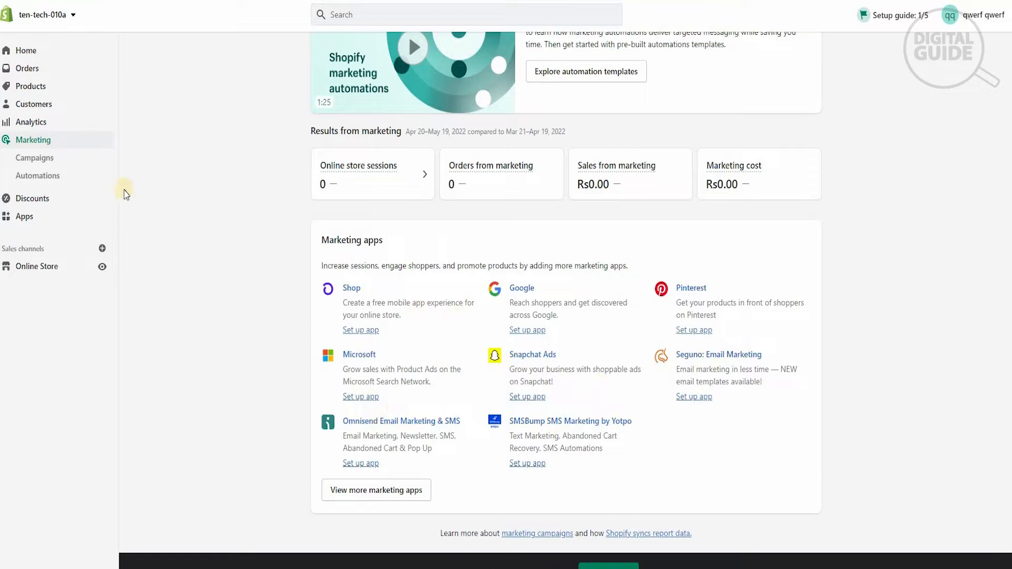
scroll(126, 194, up, 3)
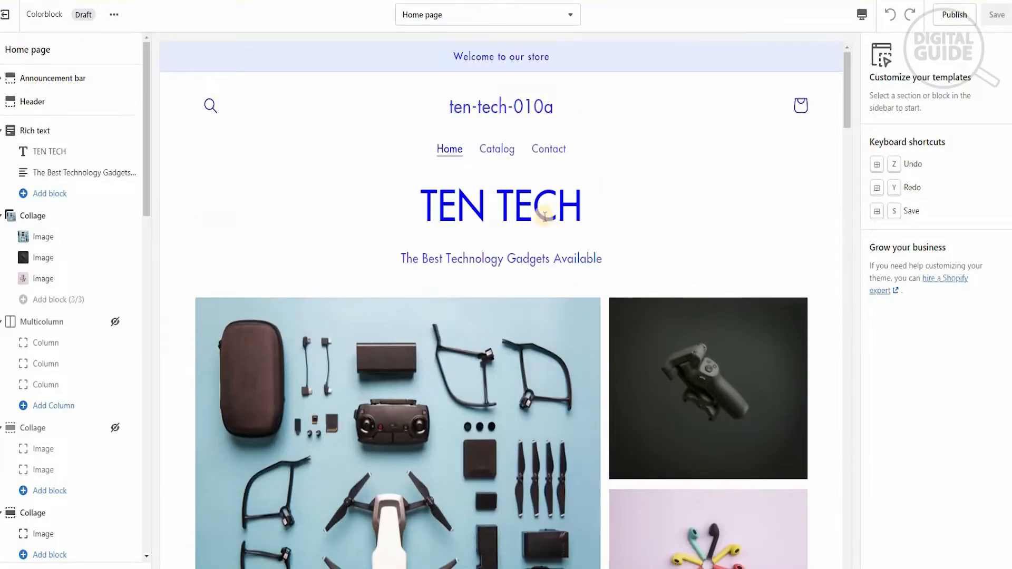
- Check the customized Colorblock home page preview, from the TEN TECH heading through the product image collage
scroll(351, 297, down, 3)
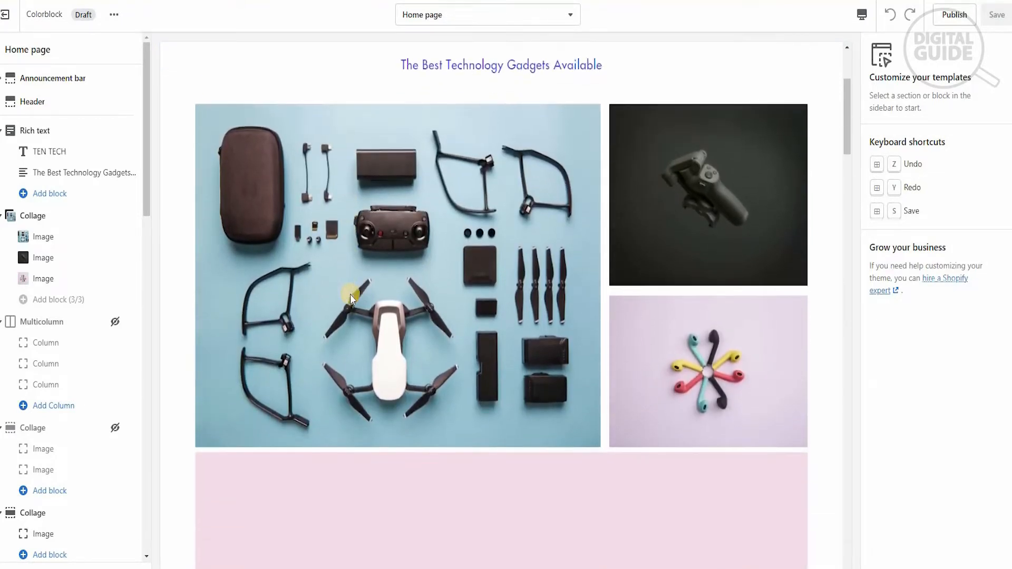
scroll(350, 294, up, 1)
scroll(351, 294, up, 2)
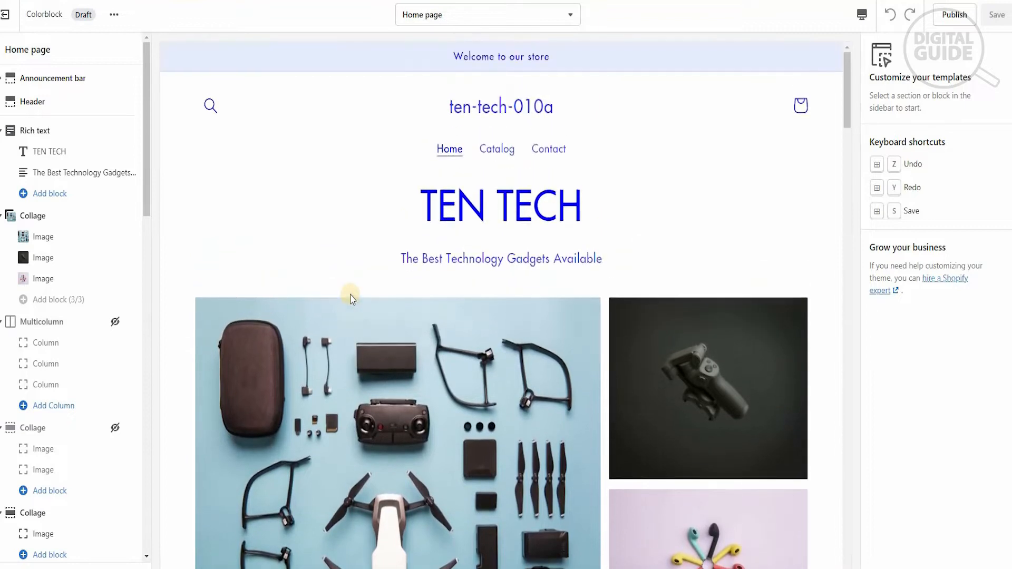
scroll(351, 299, down, 1)
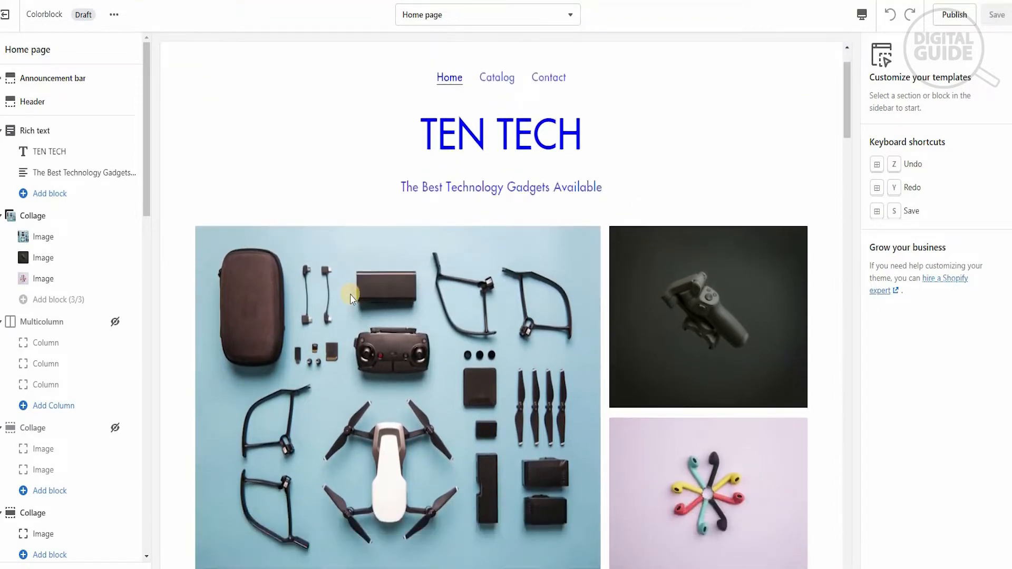
scroll(350, 294, down, 1)
scroll(350, 294, up, 2)
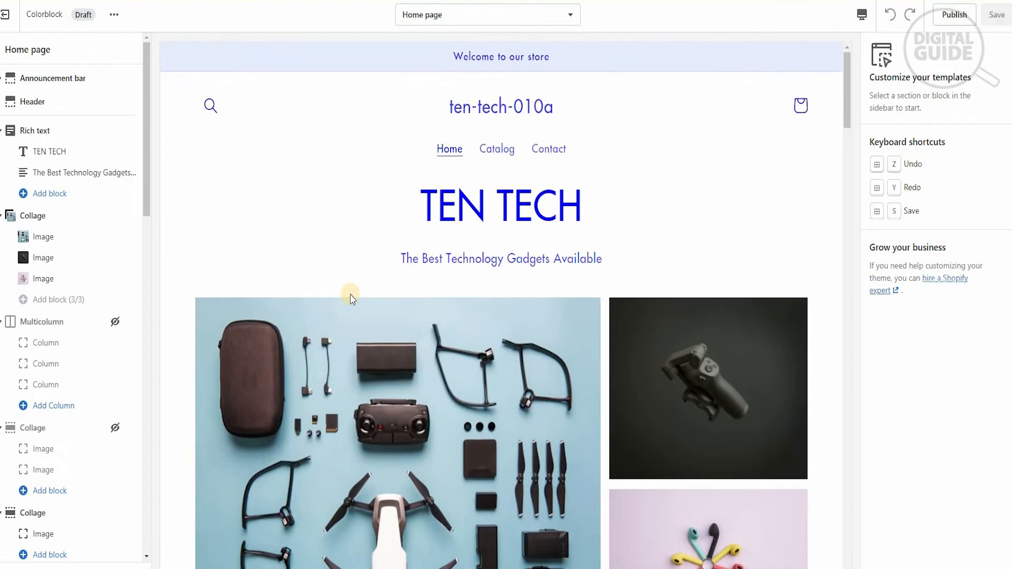